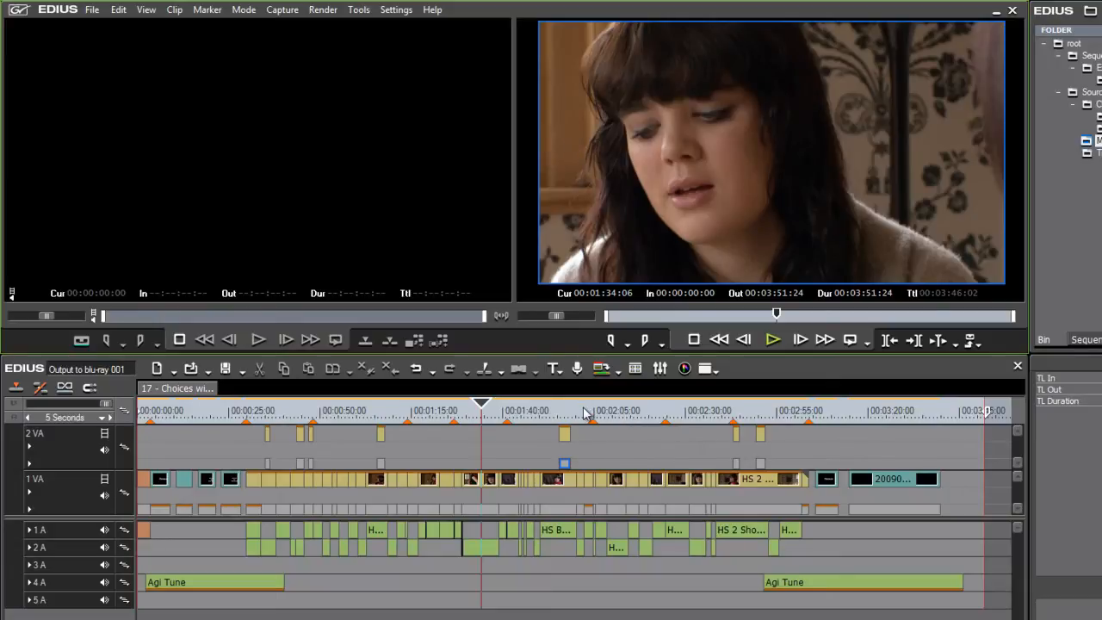
- Open the Burn to disc export for the 17 - Choices with titles sequence
{"action": "left_click", "coordinate": [342, 410]}
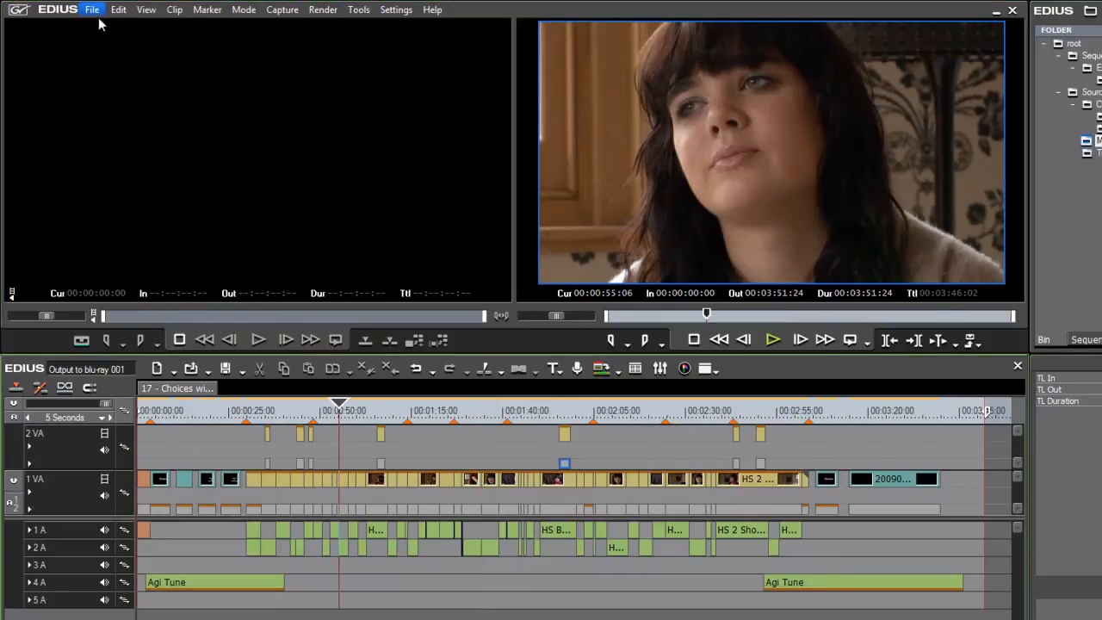
{"action": "left_click", "coordinate": [92, 10]}
{"action": "mouse_move", "coordinate": [125, 373]}
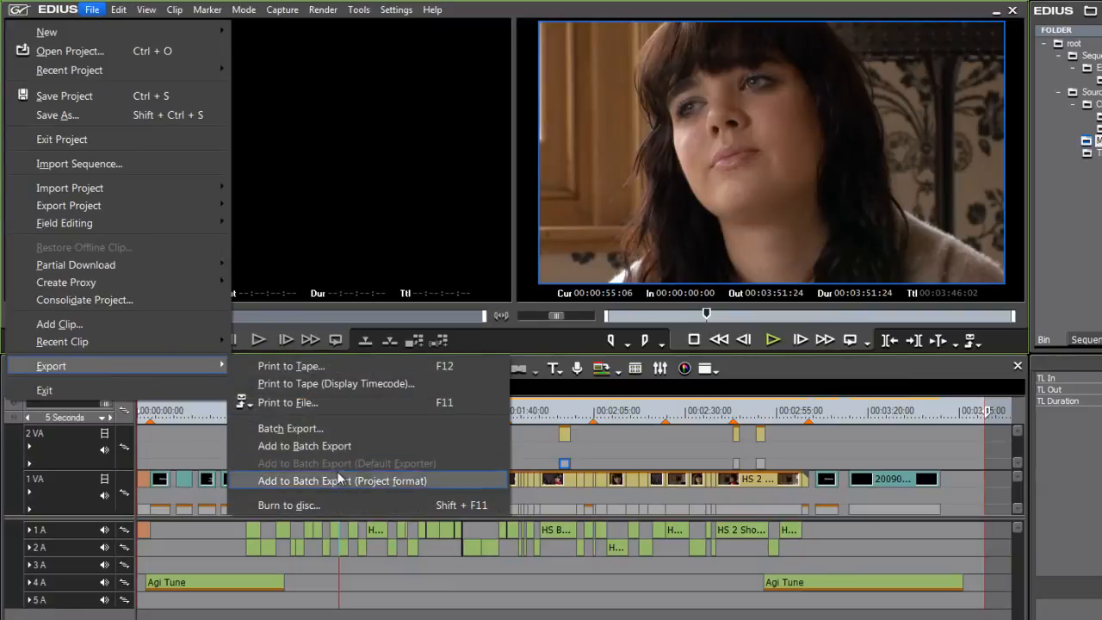
{"action": "left_click", "coordinate": [343, 507]}
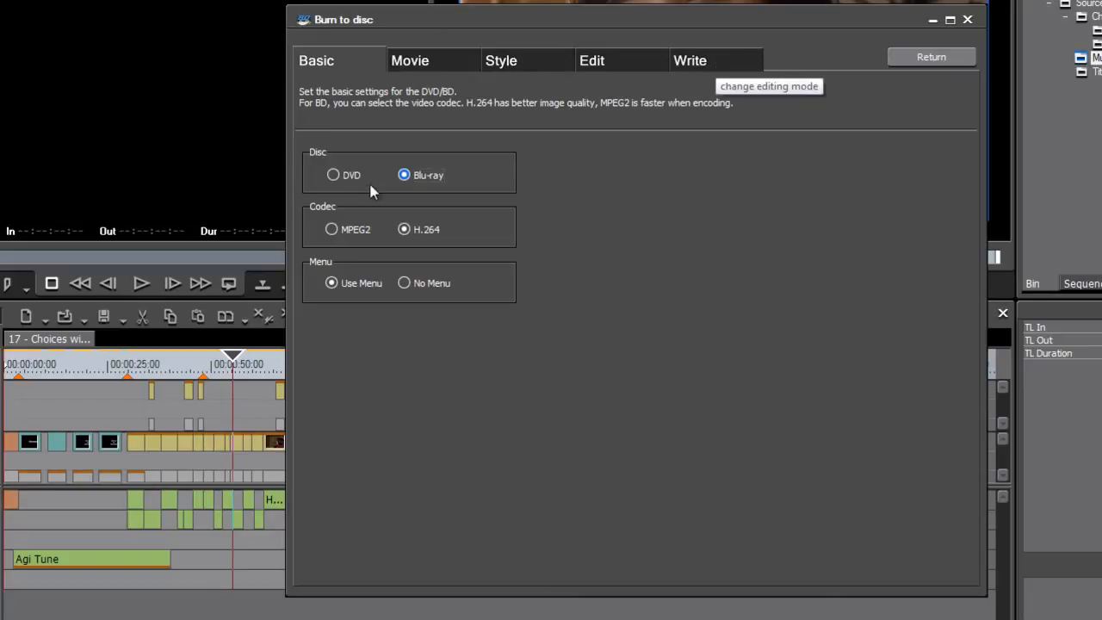
- Try the DVD disc type, return to Blu-ray, and set the disc to No Menu
{"action": "left_click", "coordinate": [332, 175]}
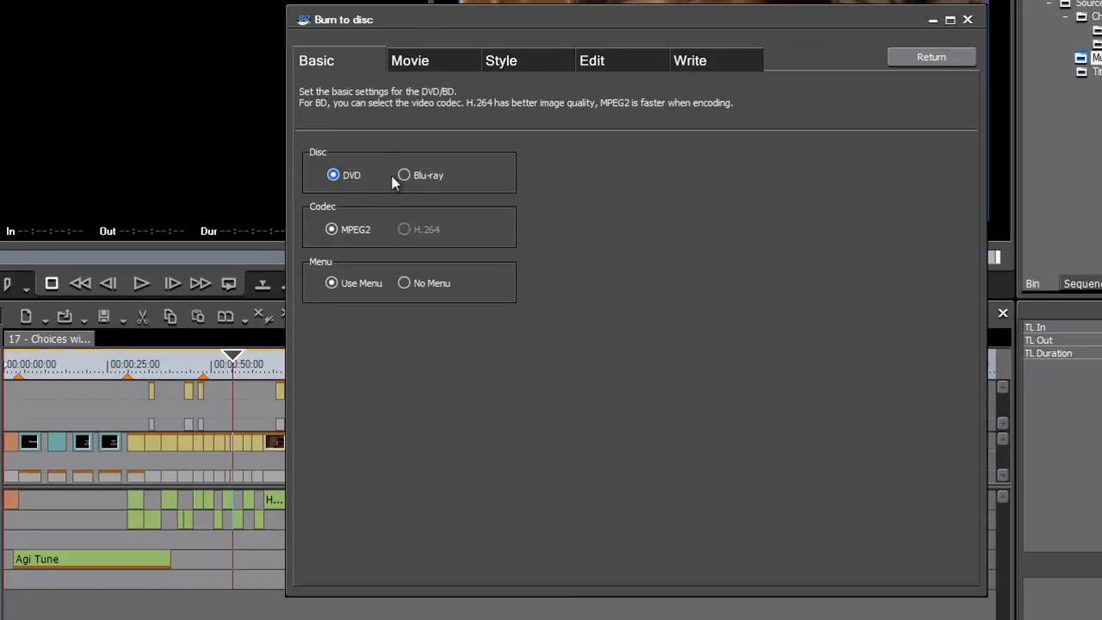
{"action": "left_click", "coordinate": [417, 175]}
{"action": "left_click", "coordinate": [404, 283]}
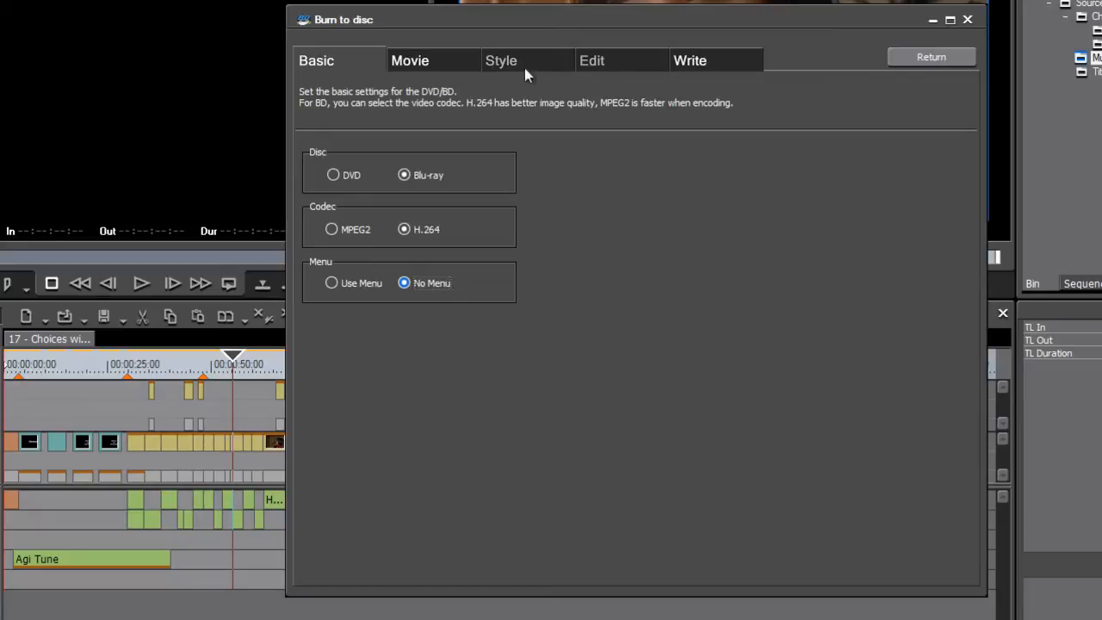
- Review the movie and write settings for the menu-less disc, and set the disc back to Use Menu
{"action": "left_click", "coordinate": [439, 66]}
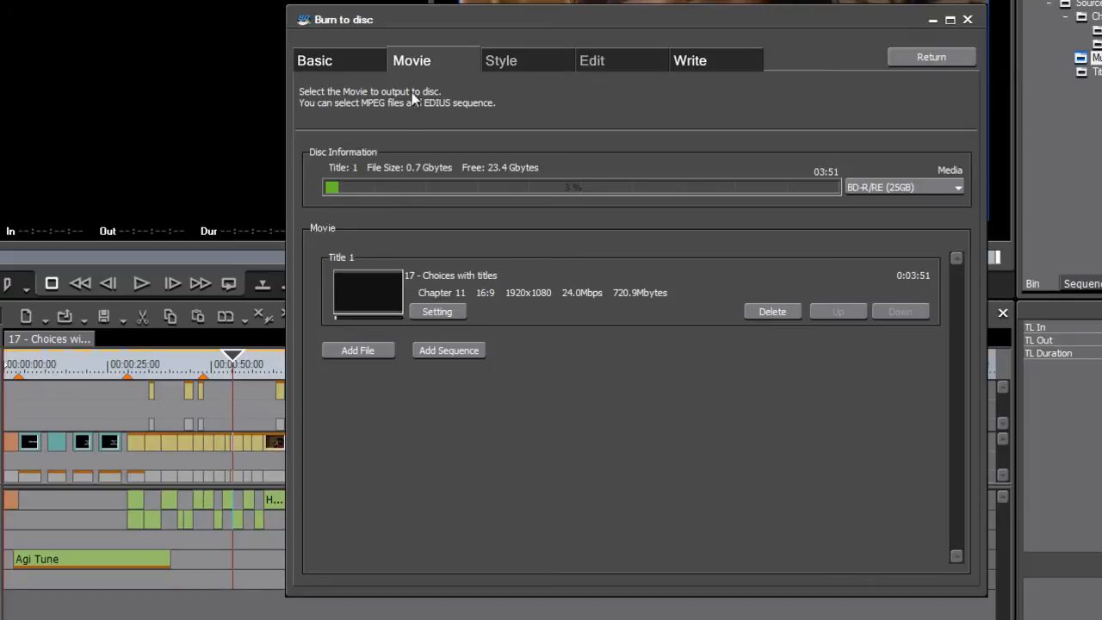
{"action": "left_click", "coordinate": [694, 62]}
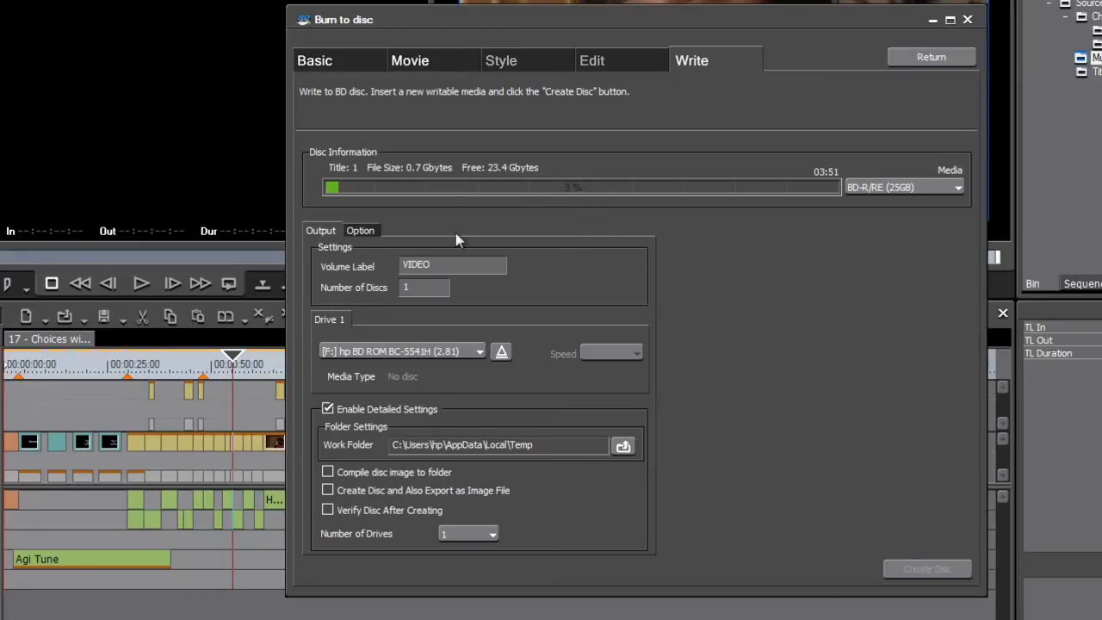
{"action": "left_click", "coordinate": [354, 70]}
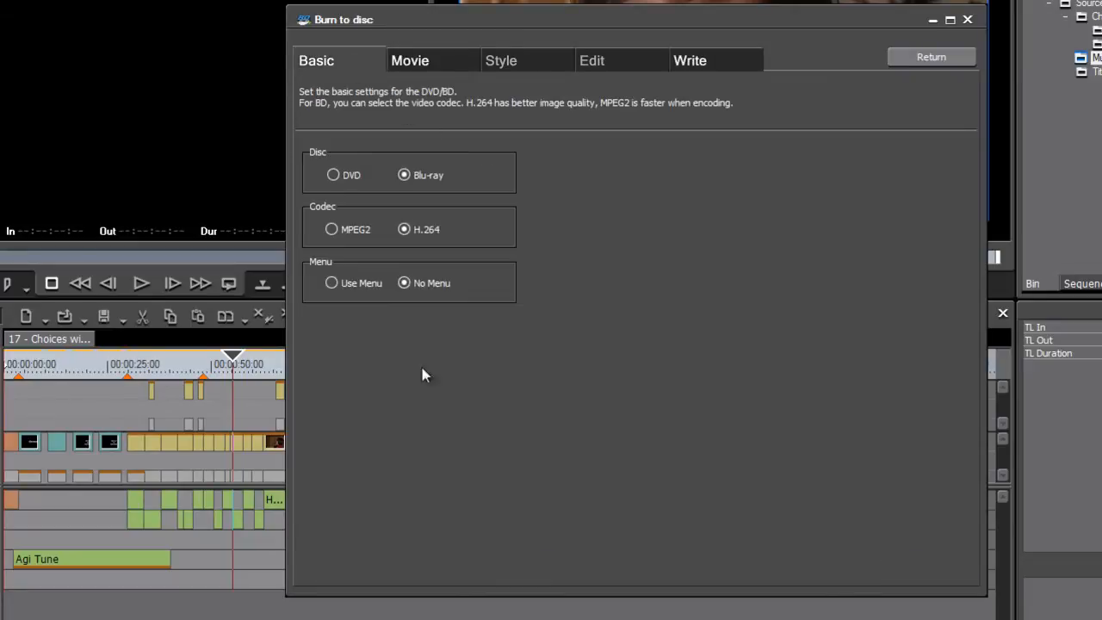
{"action": "left_click", "coordinate": [332, 283]}
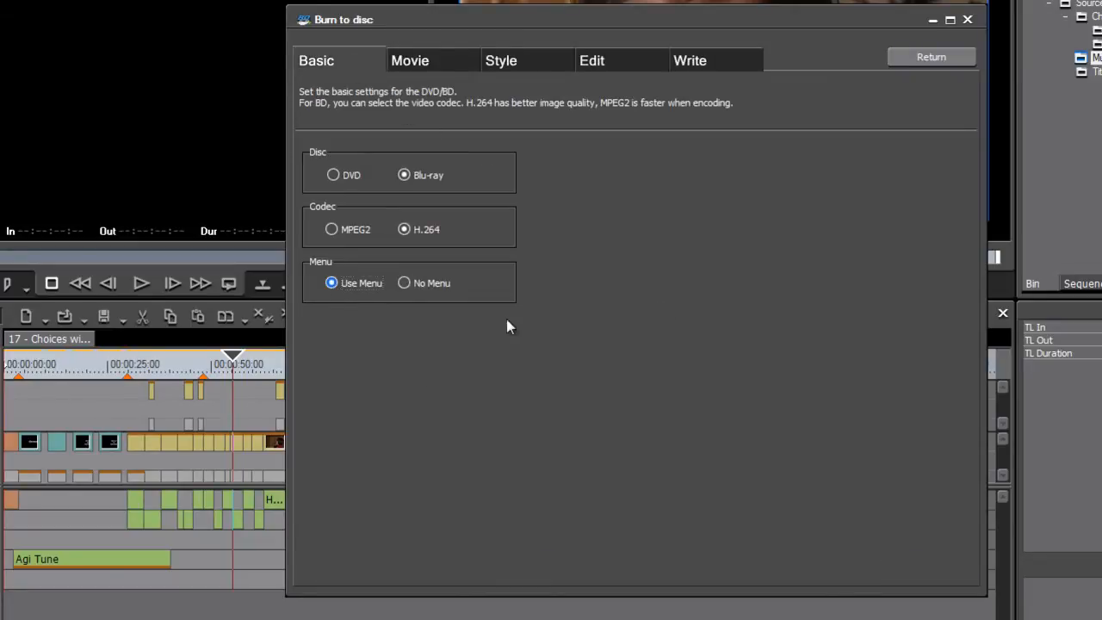
- Check the movie settings and the media sizes available for the Blu-ray disc
{"action": "left_click", "coordinate": [419, 60]}
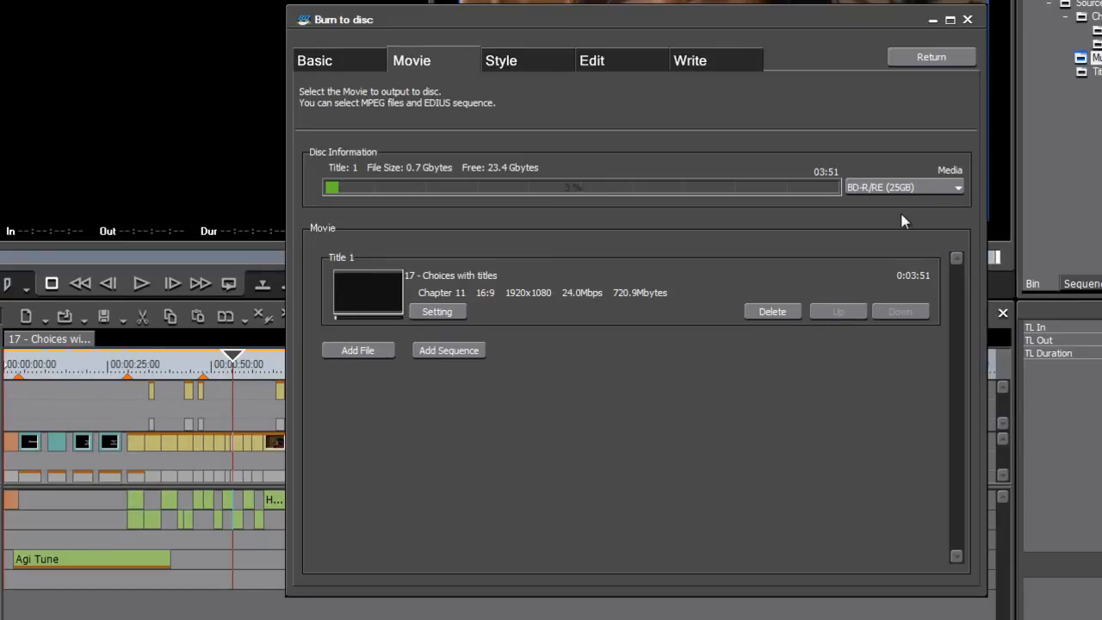
{"action": "left_click", "coordinate": [935, 189]}
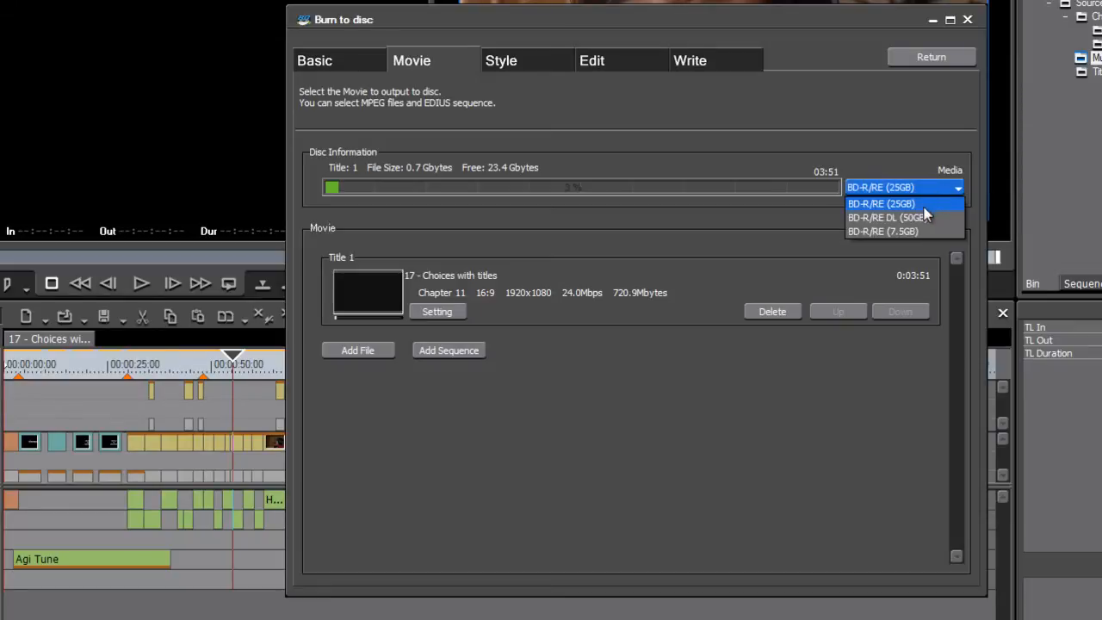
{"action": "left_click", "coordinate": [772, 233]}
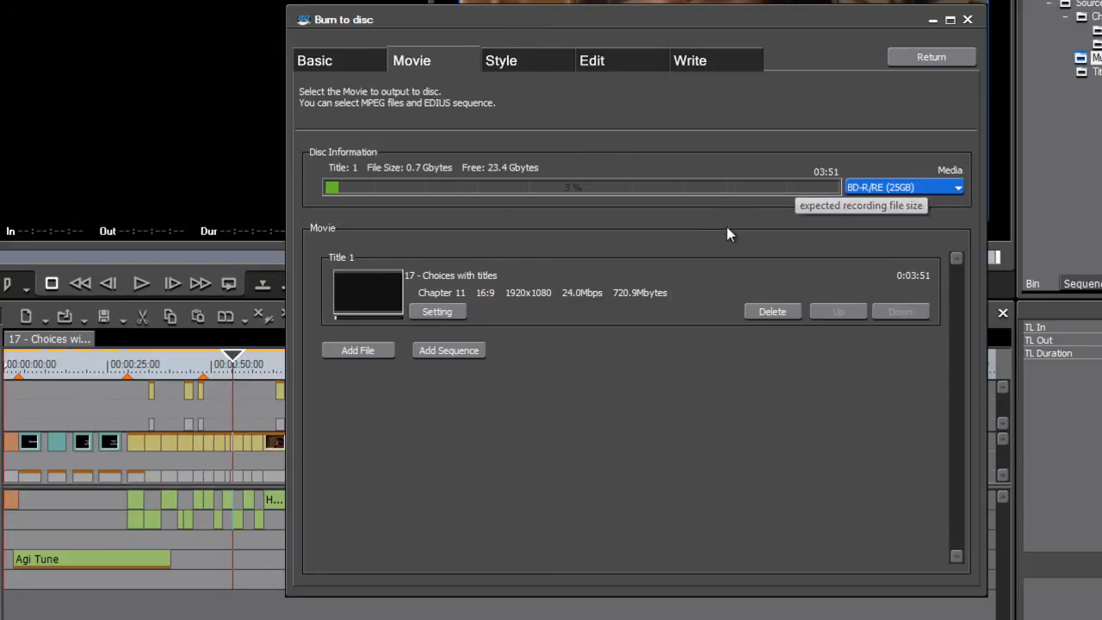
- Browse the Image, Business and Travel menu styles, previewing a Business design and Travel 04
{"action": "left_click", "coordinate": [508, 67]}
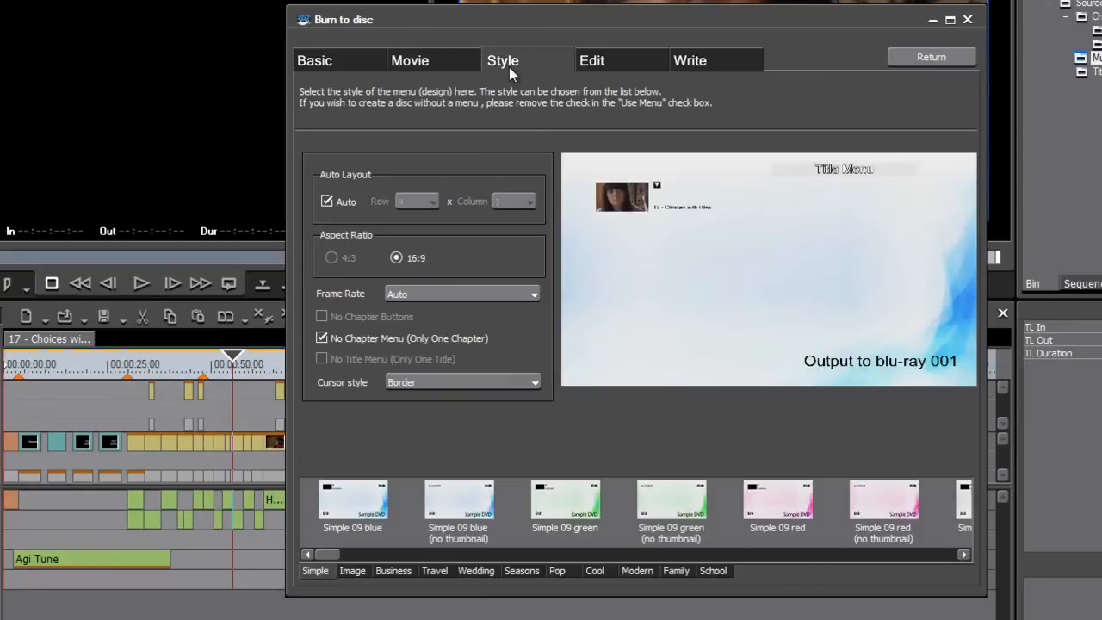
{"action": "left_click", "coordinate": [352, 571]}
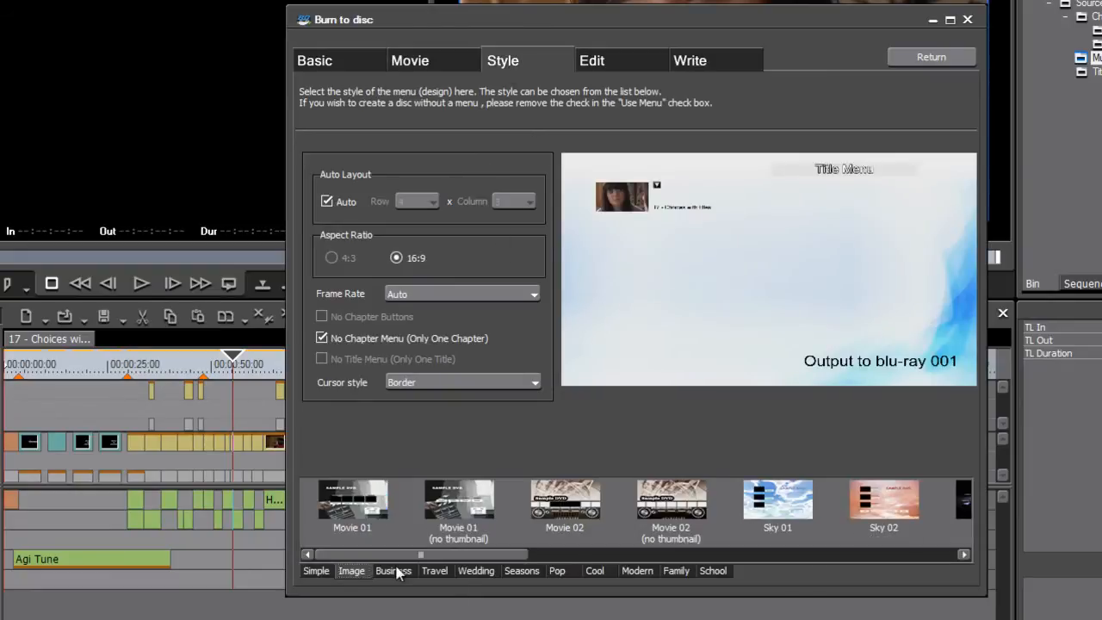
{"action": "left_click", "coordinate": [396, 571]}
{"action": "left_click", "coordinate": [460, 503]}
{"action": "left_click", "coordinate": [435, 571]}
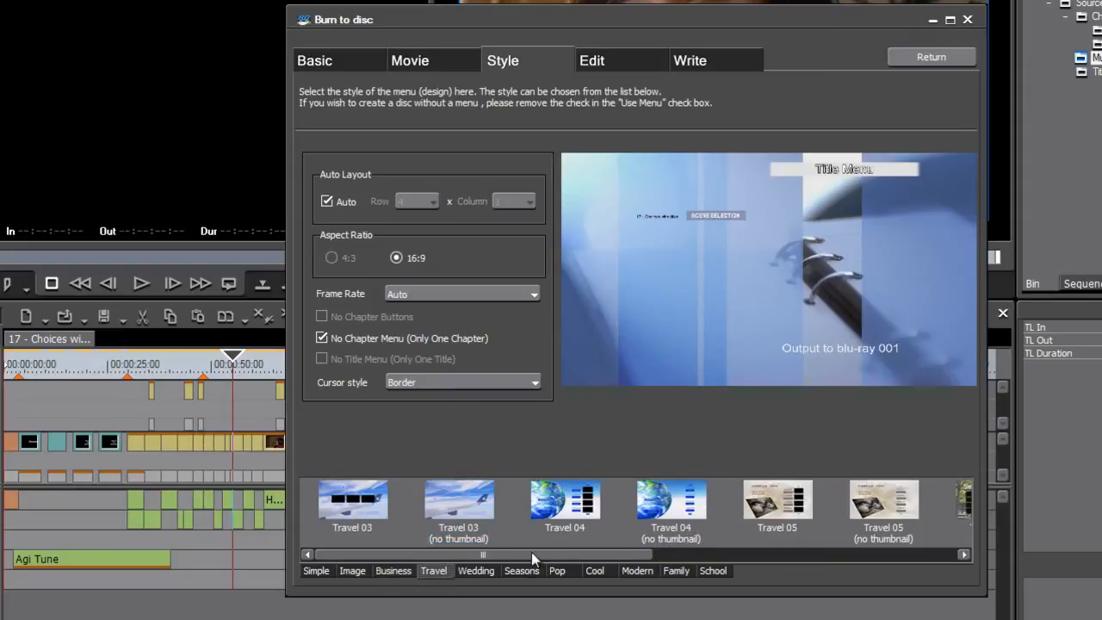
{"action": "left_click", "coordinate": [555, 512]}
- Preview the Seasons menu styles, including Autumn 01 with and without a thumbnail
{"action": "left_click", "coordinate": [523, 572]}
{"action": "left_click", "coordinate": [677, 506]}
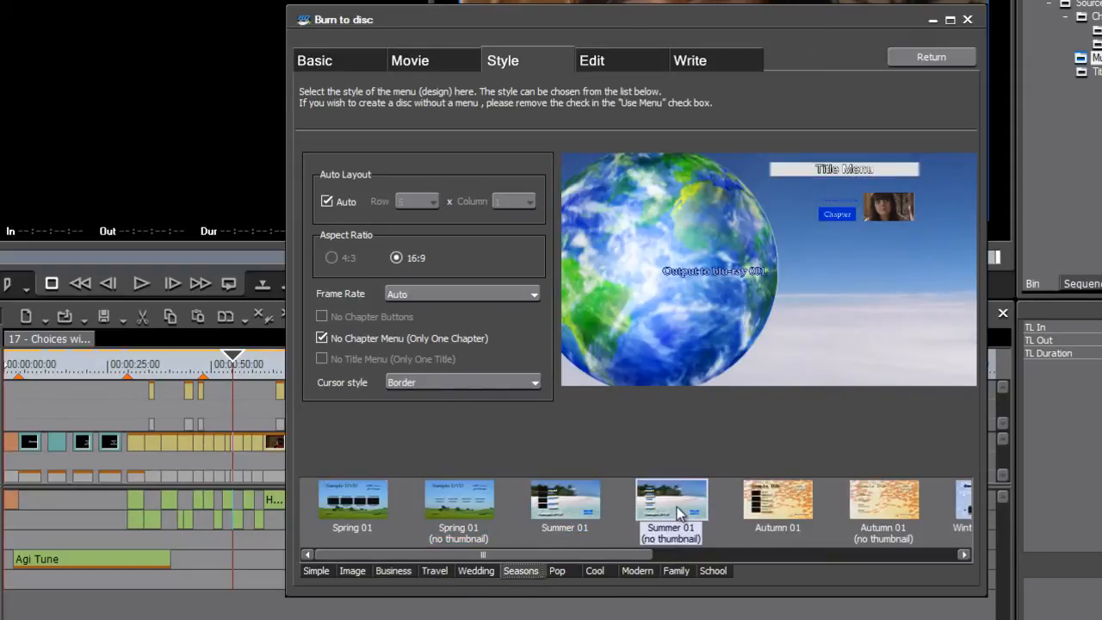
{"action": "left_click", "coordinate": [766, 515]}
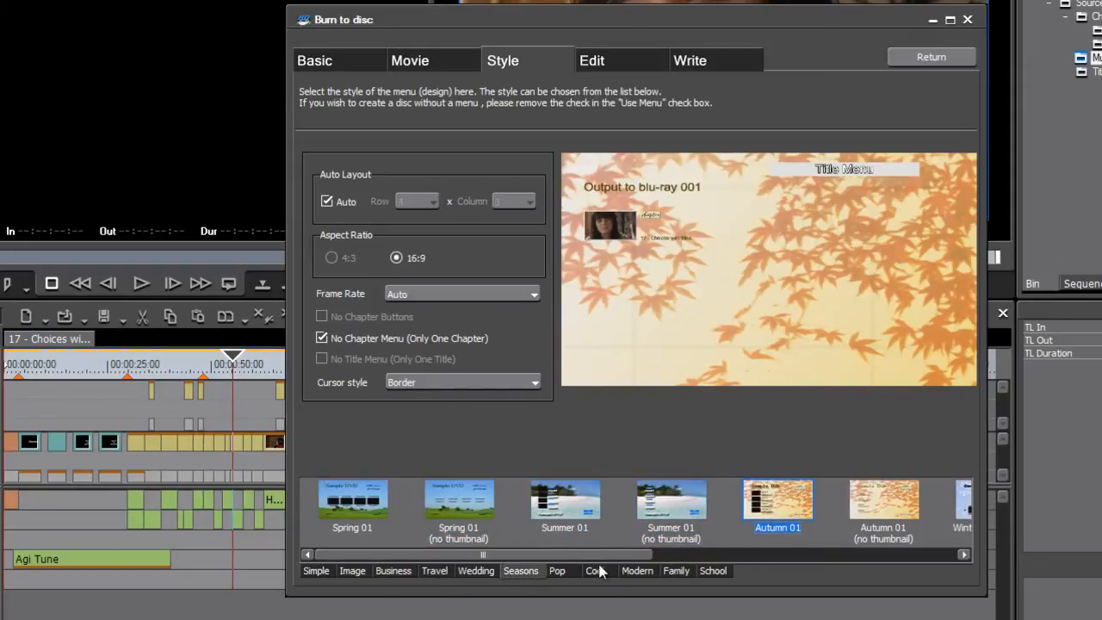
{"action": "left_click", "coordinate": [865, 508]}
- Preview the no-thumbnail menu styles Cool 01 white, Family 03 pink and School 05
{"action": "left_click", "coordinate": [593, 570]}
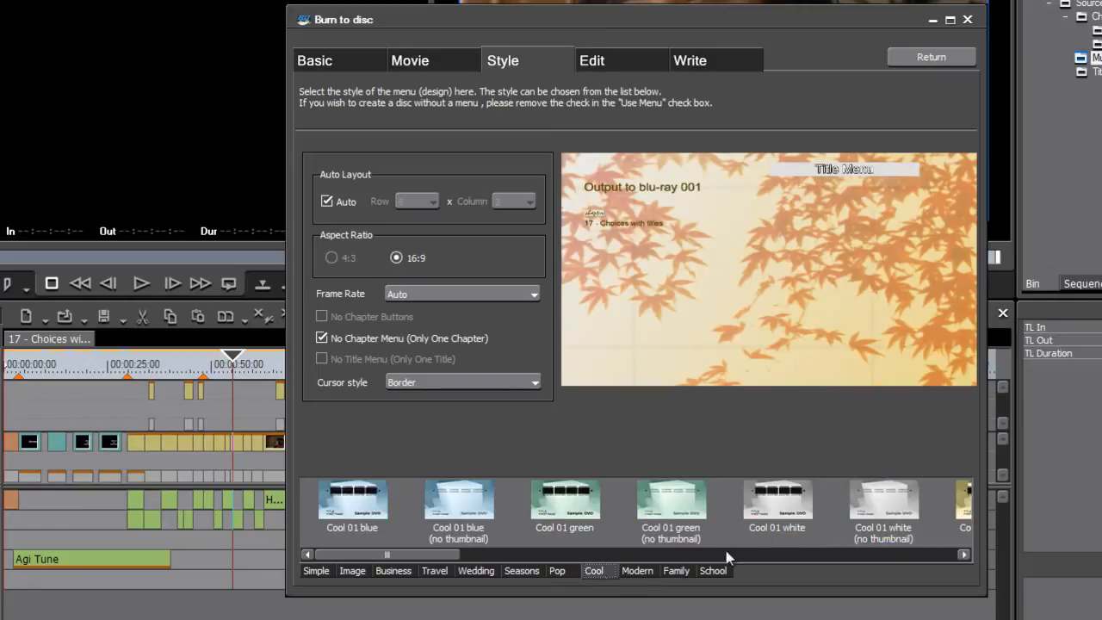
{"action": "left_click", "coordinate": [870, 497]}
{"action": "left_click", "coordinate": [675, 571]}
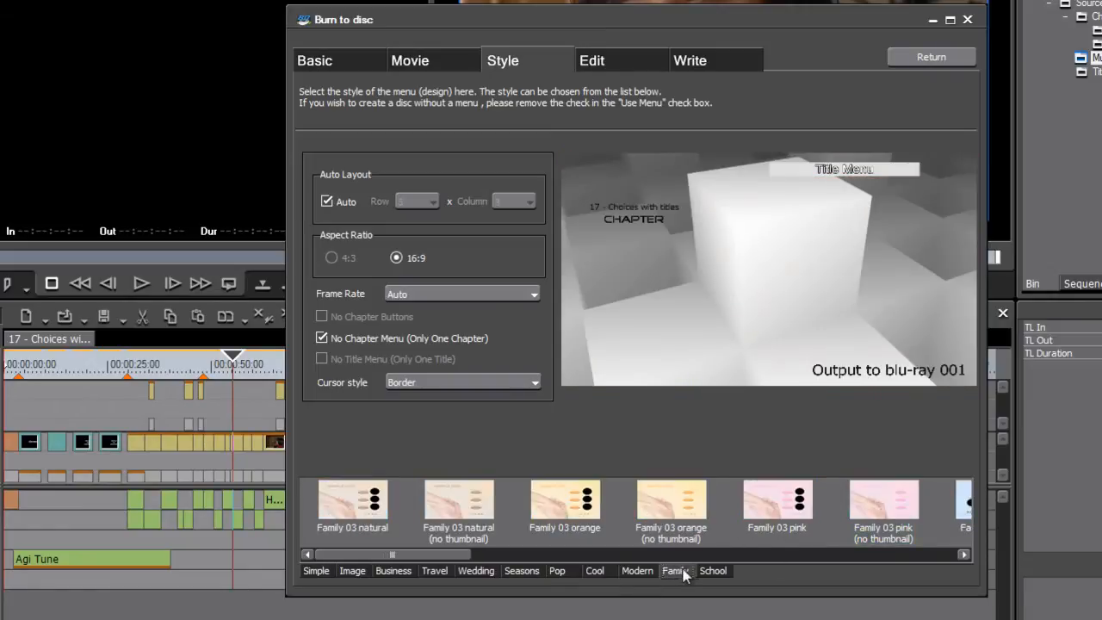
{"action": "left_click", "coordinate": [904, 502]}
{"action": "left_click", "coordinate": [714, 571]}
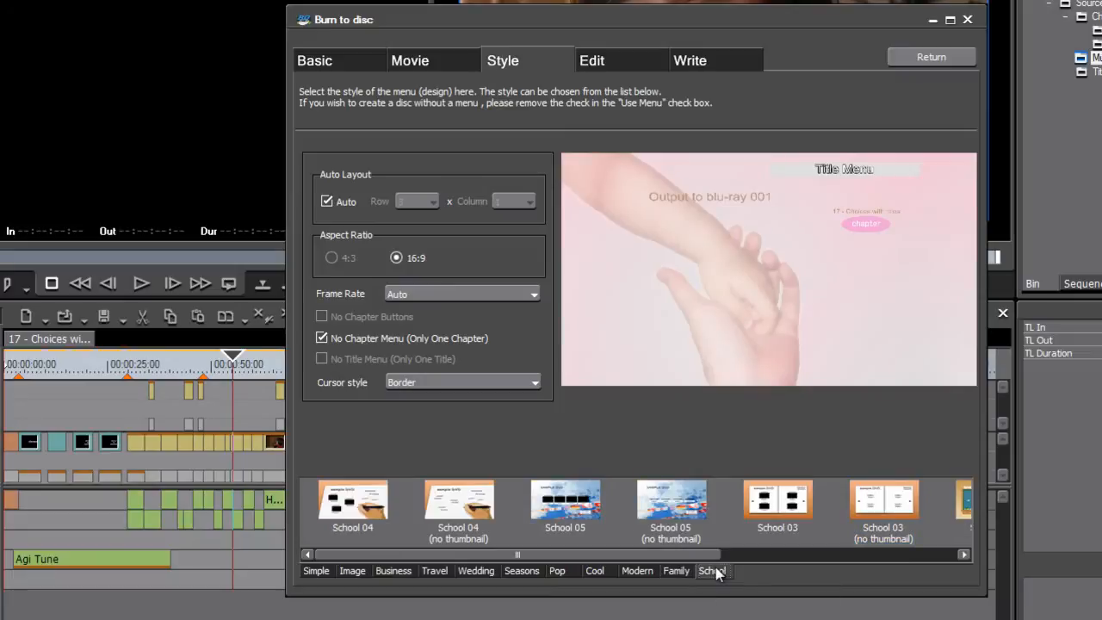
{"action": "left_click", "coordinate": [668, 499]}
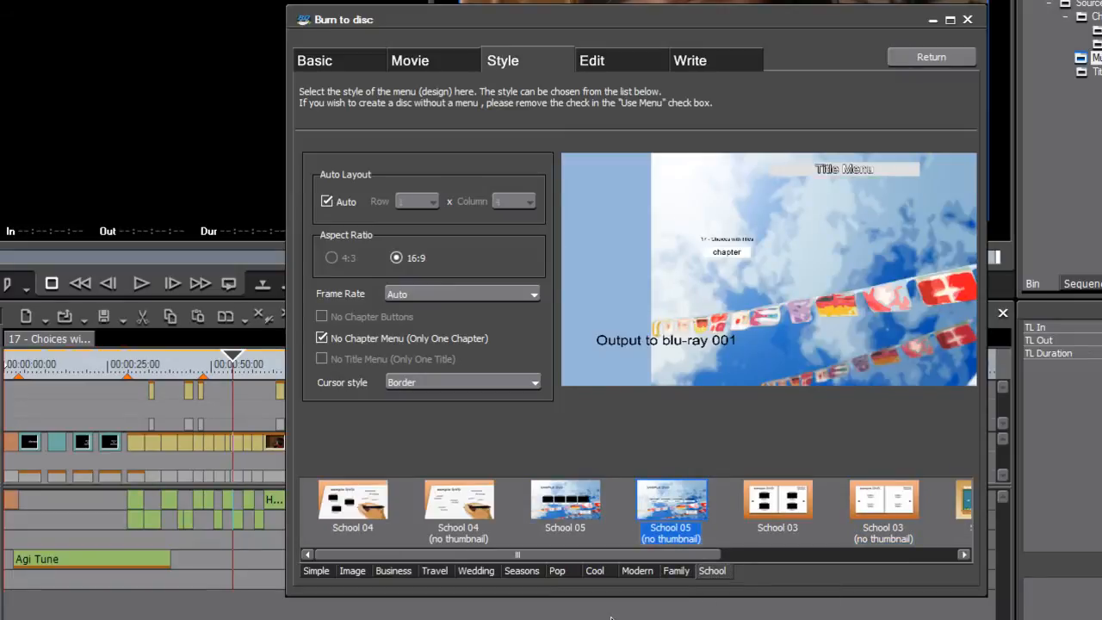
- Apply the Travel 07 style with thumbnail to the disc menu
{"action": "left_click", "coordinate": [435, 572]}
{"action": "left_click_drag", "start_coordinate": [575, 554], "coordinate": [840, 562]}
{"action": "left_click", "coordinate": [684, 505]}
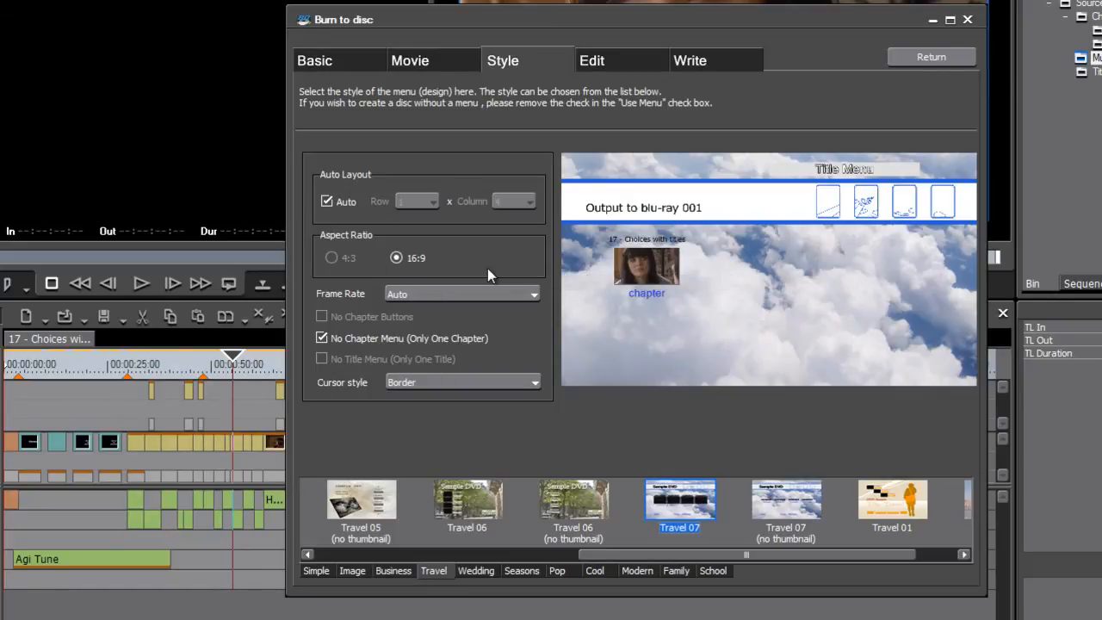
- Disable No Chapter Menu (Only One Chapter), and check the frame rate and cursor style choices
{"action": "left_click", "coordinate": [444, 294]}
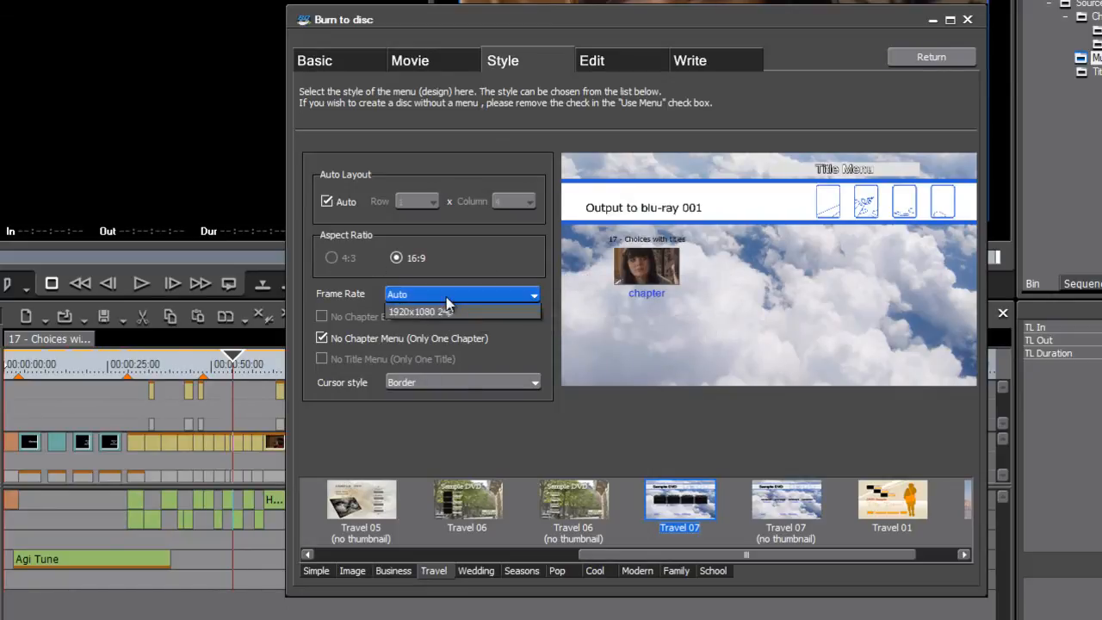
{"action": "left_click", "coordinate": [378, 431]}
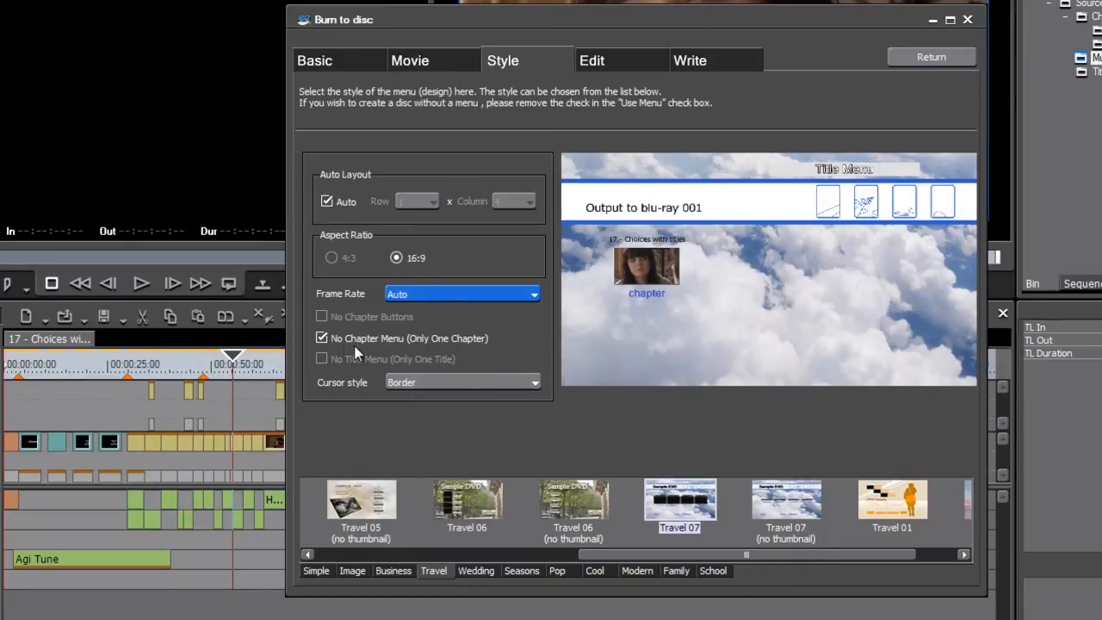
{"action": "left_click", "coordinate": [324, 340]}
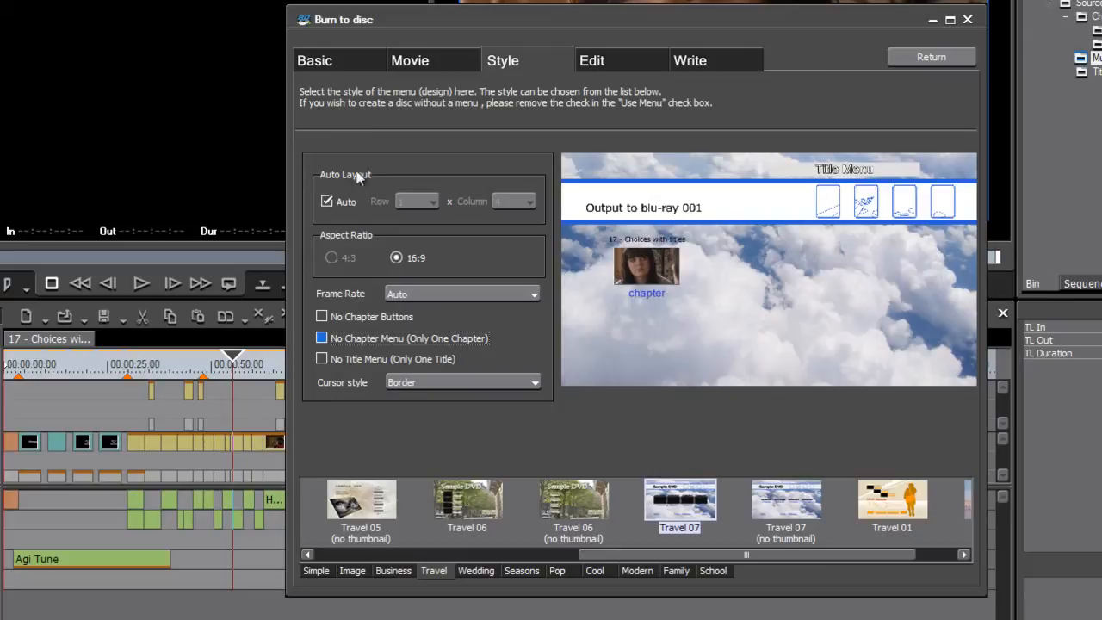
{"action": "left_click", "coordinate": [439, 383]}
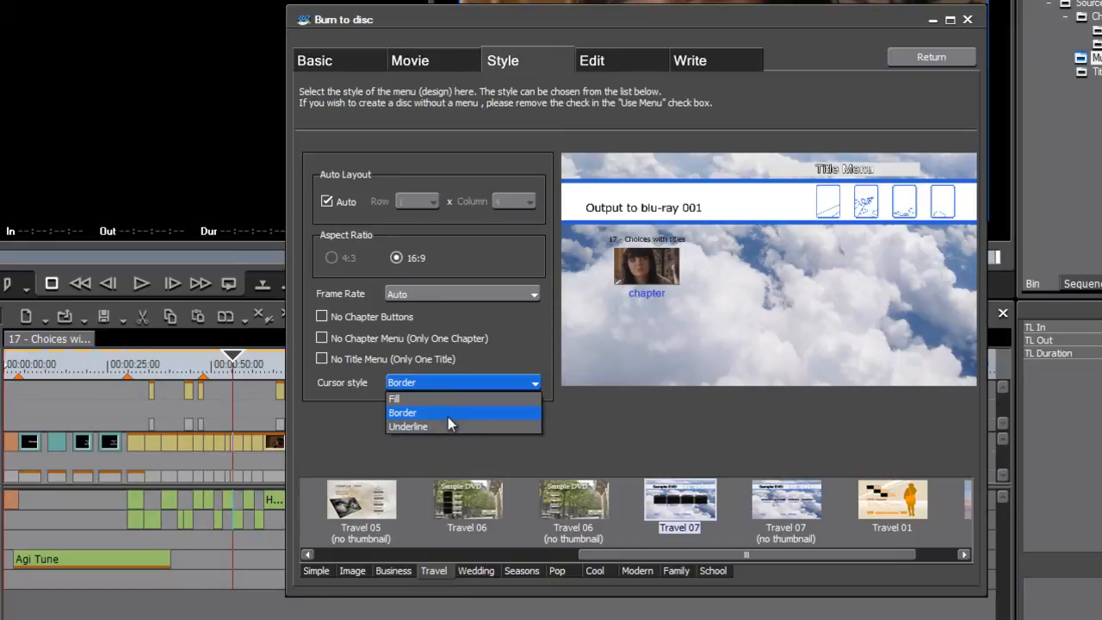
{"action": "left_click", "coordinate": [344, 424]}
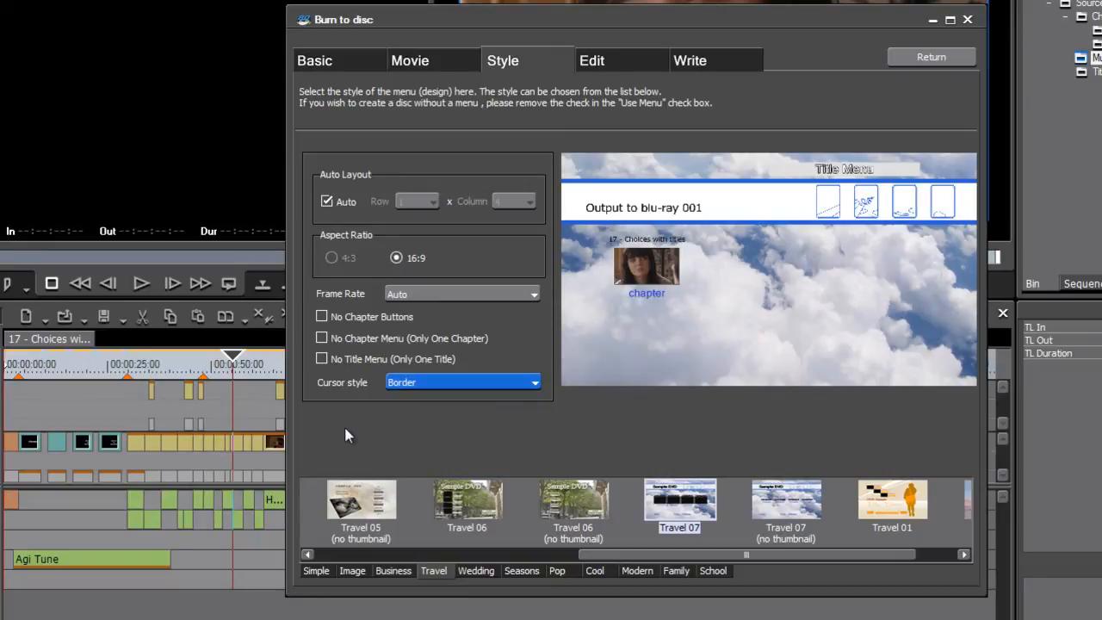
- Open the title menu for editing and inspect its play thumbnail, chapter button and title label
{"action": "left_click", "coordinate": [610, 59]}
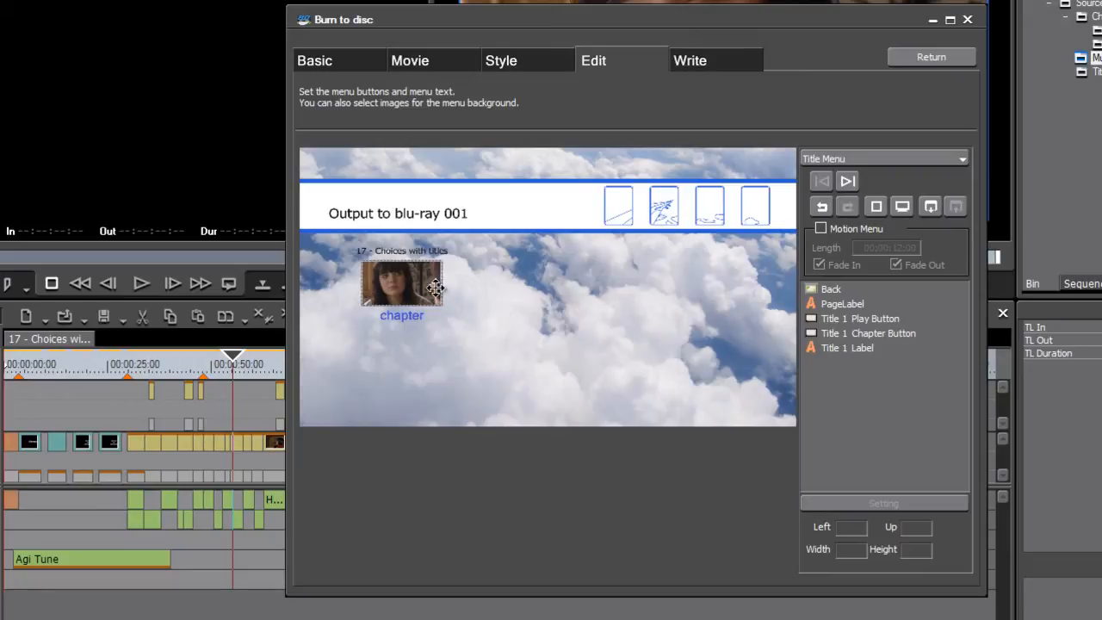
{"action": "left_click", "coordinate": [403, 290]}
{"action": "left_click", "coordinate": [409, 318]}
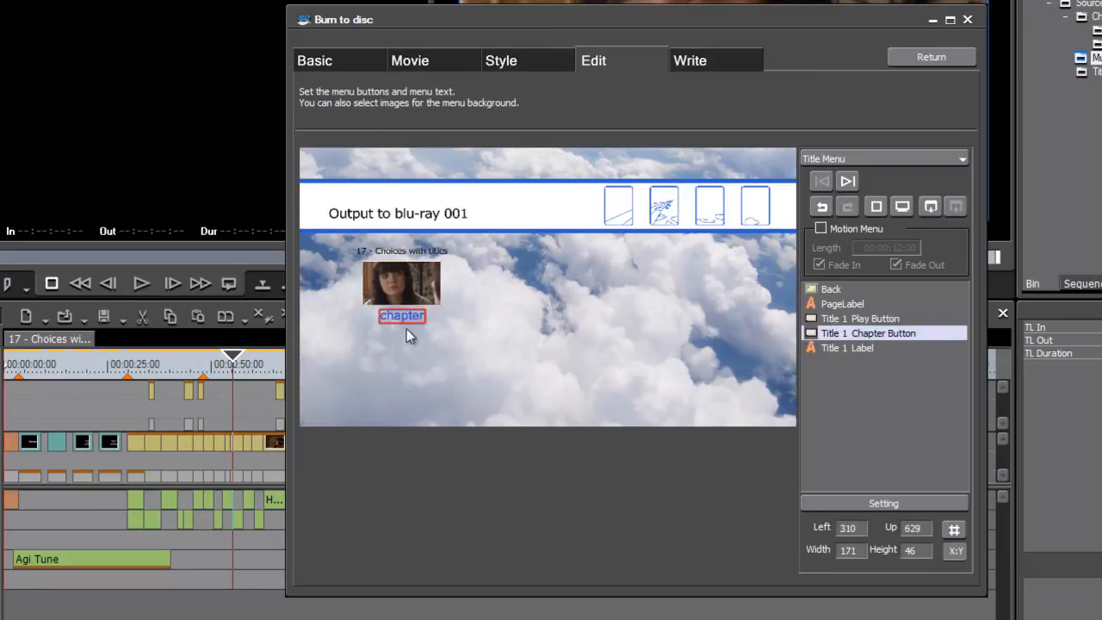
{"action": "left_click", "coordinate": [401, 250]}
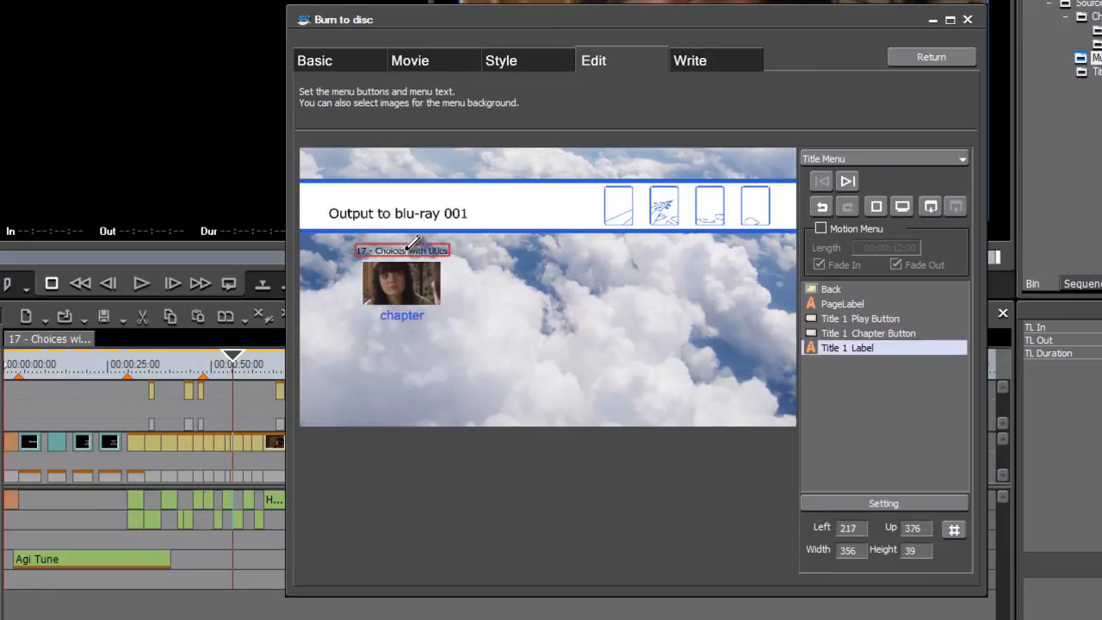
{"action": "left_click", "coordinate": [584, 225]}
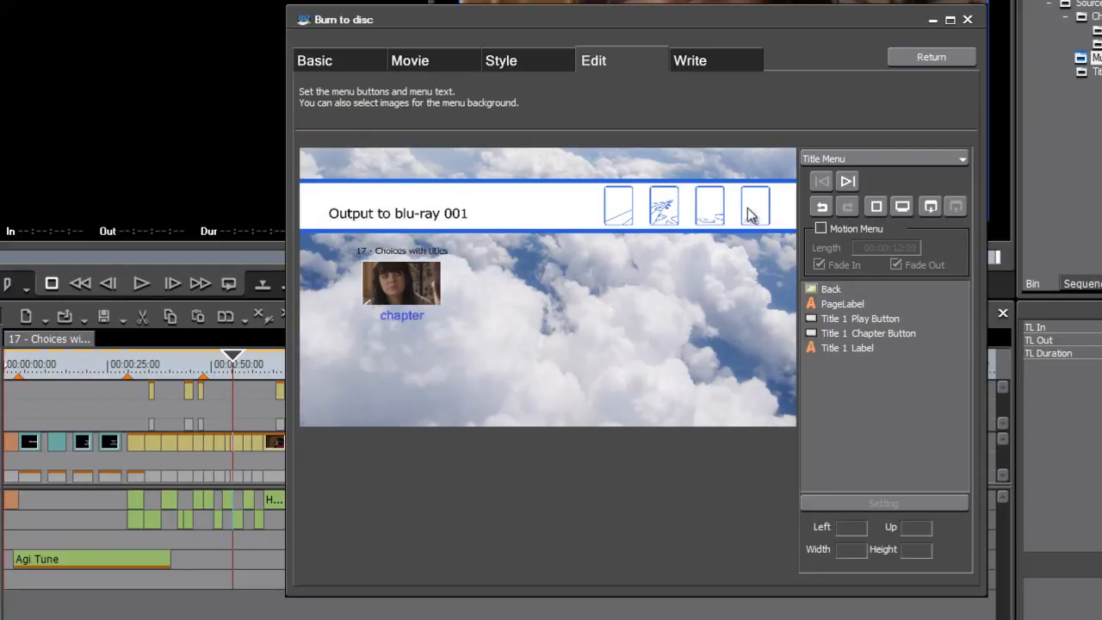
- Open the settings of the title menu's background item and reduce the zoom of its picture
{"action": "left_click", "coordinate": [829, 290]}
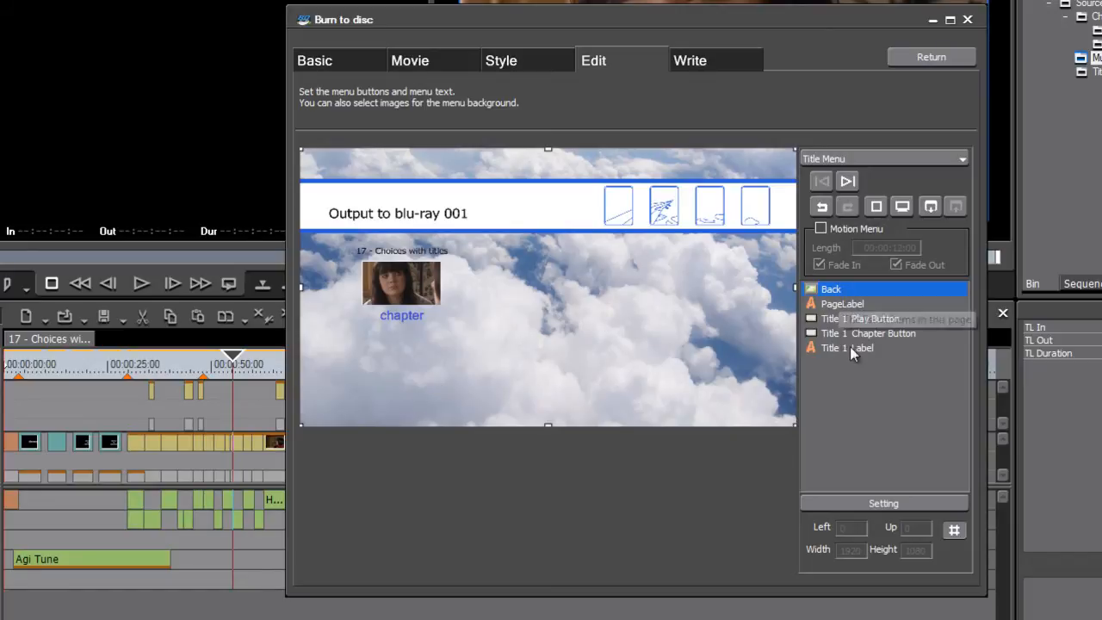
{"action": "left_click", "coordinate": [858, 504]}
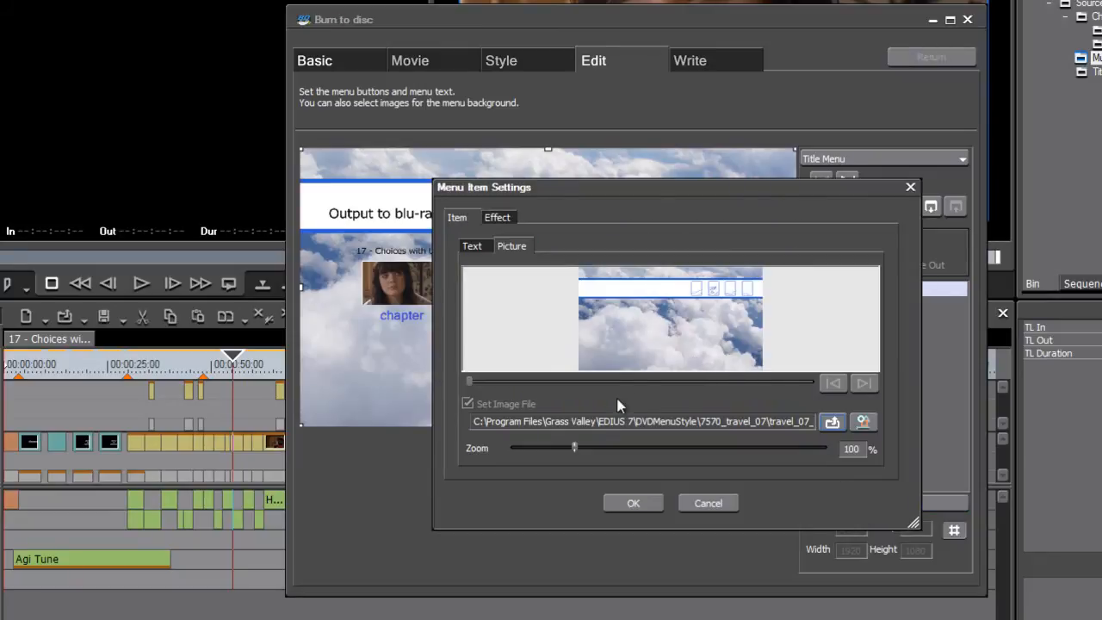
{"action": "left_click_drag", "start_coordinate": [552, 443], "coordinate": [582, 452]}
- Check the frame effect and text options of the background item, and close its settings without keeping the changes
{"action": "left_click", "coordinate": [497, 216]}
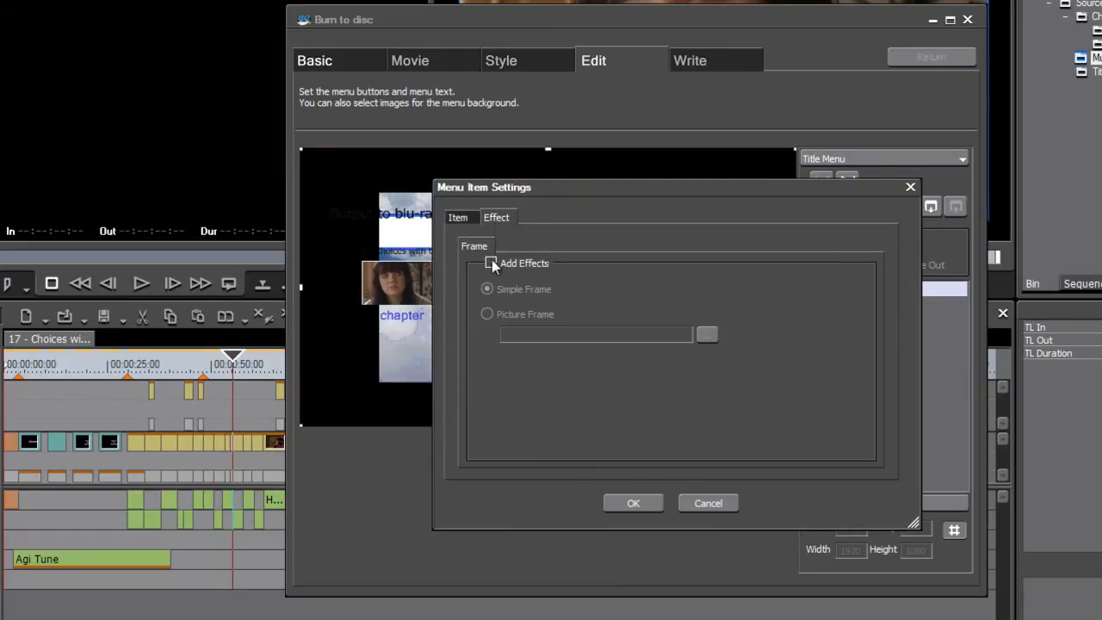
{"action": "left_click", "coordinate": [457, 217]}
{"action": "left_click", "coordinate": [472, 245]}
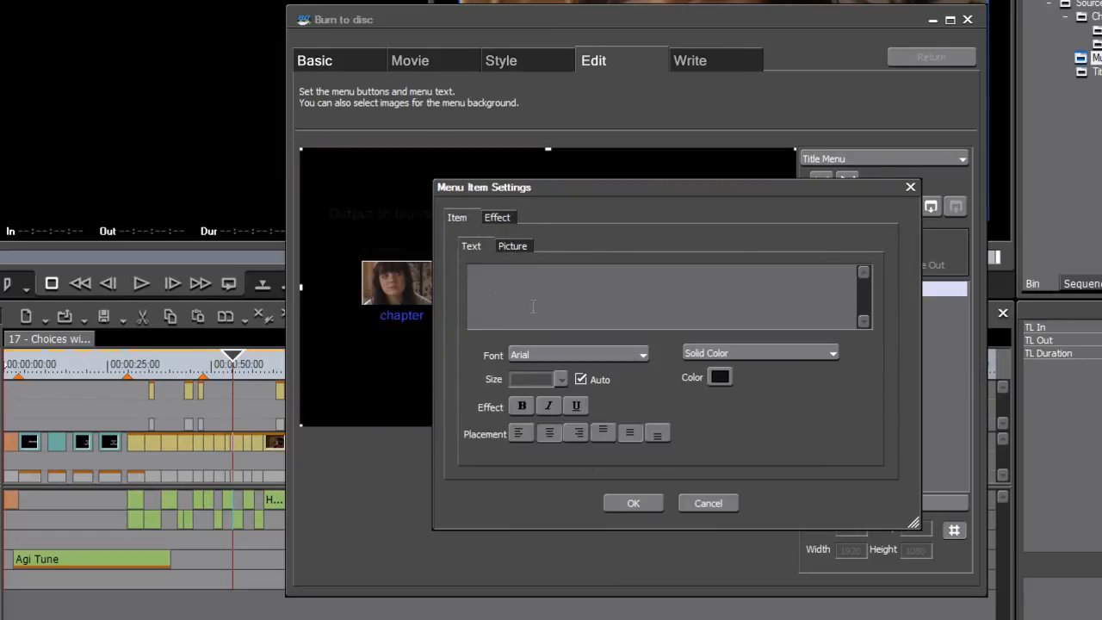
{"action": "left_click", "coordinate": [707, 505]}
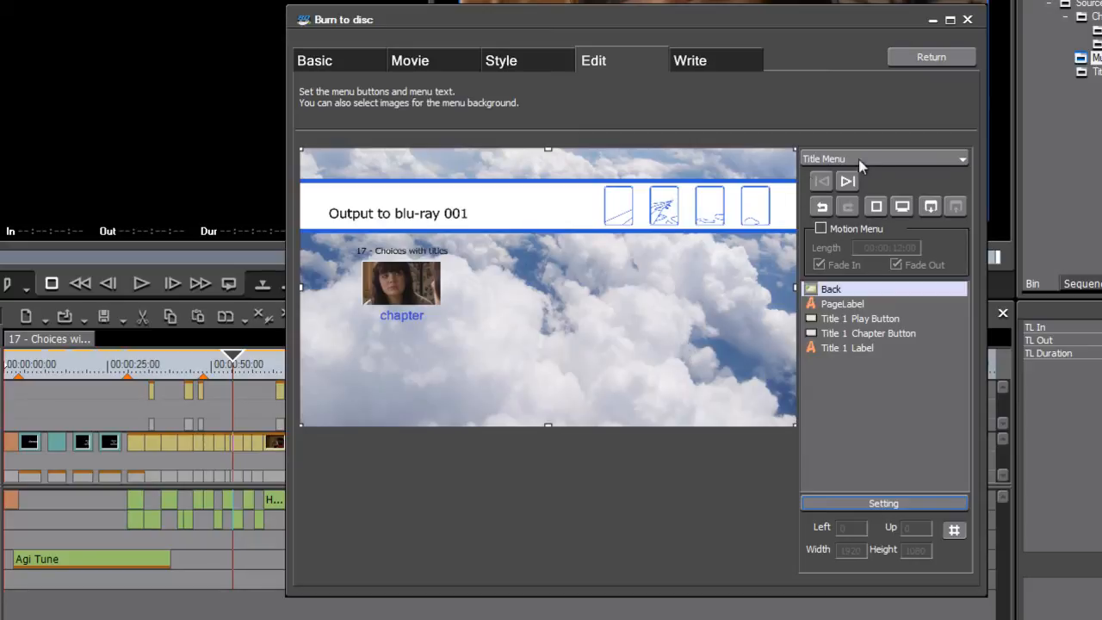
- Review all three pages of the Title 1 chapter menu and return to the title menu
{"action": "left_click", "coordinate": [960, 160]}
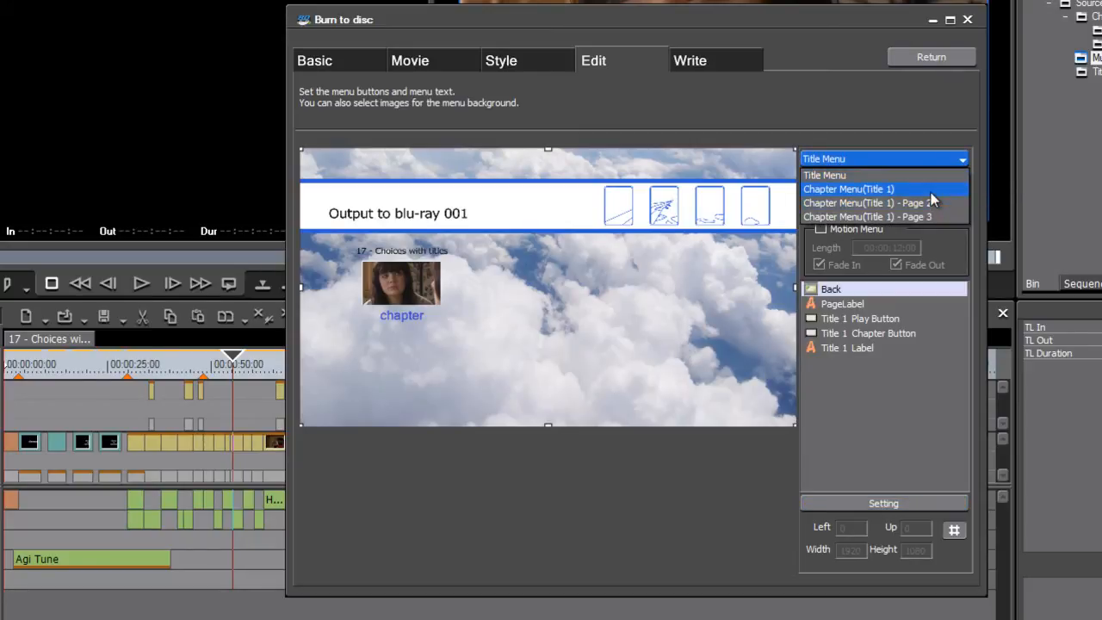
{"action": "left_click", "coordinate": [932, 191]}
{"action": "left_click", "coordinate": [935, 161]}
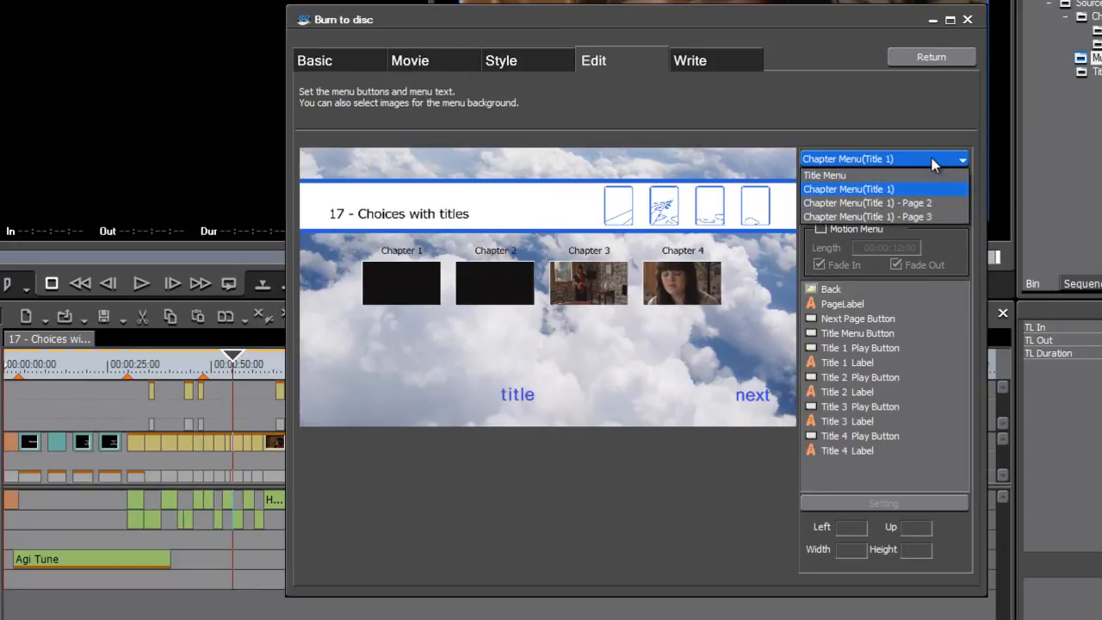
{"action": "left_click", "coordinate": [930, 204]}
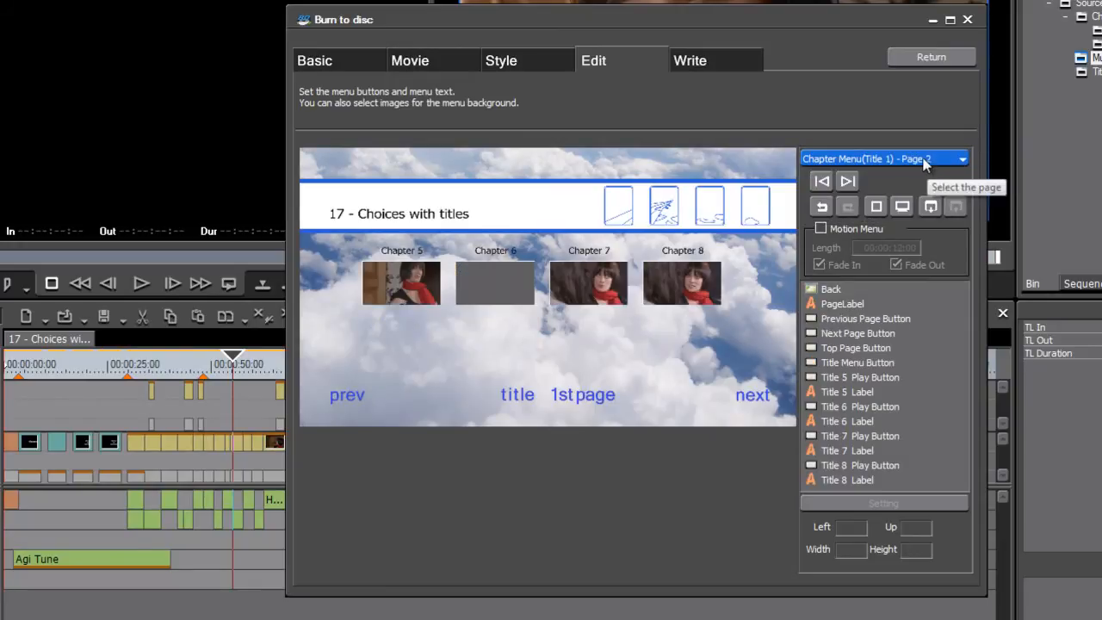
{"action": "left_click", "coordinate": [922, 162]}
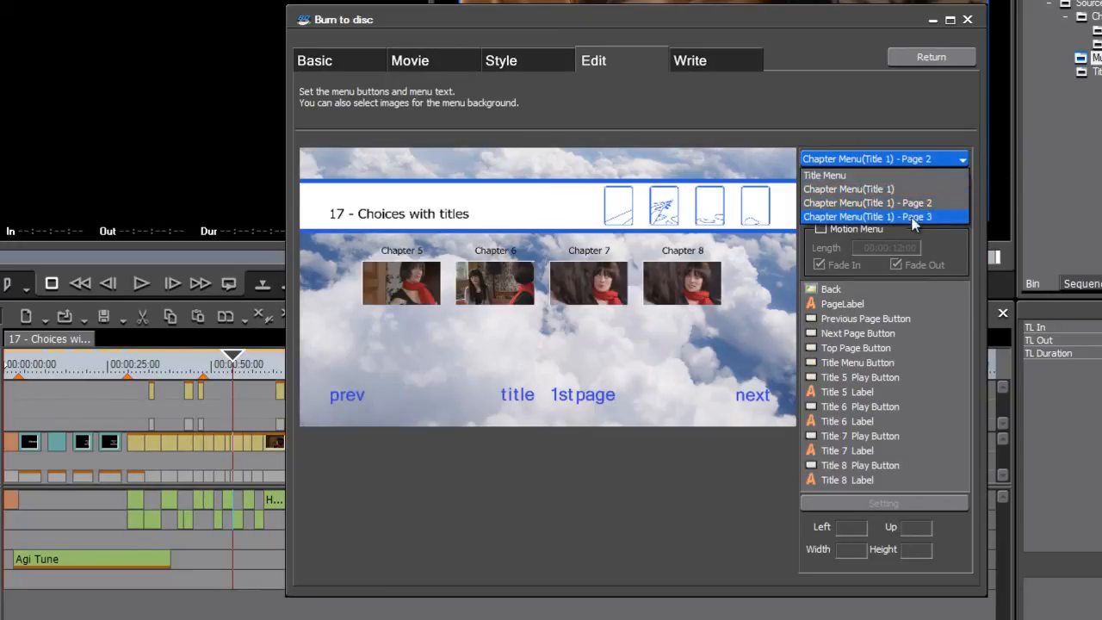
{"action": "left_click", "coordinate": [924, 216]}
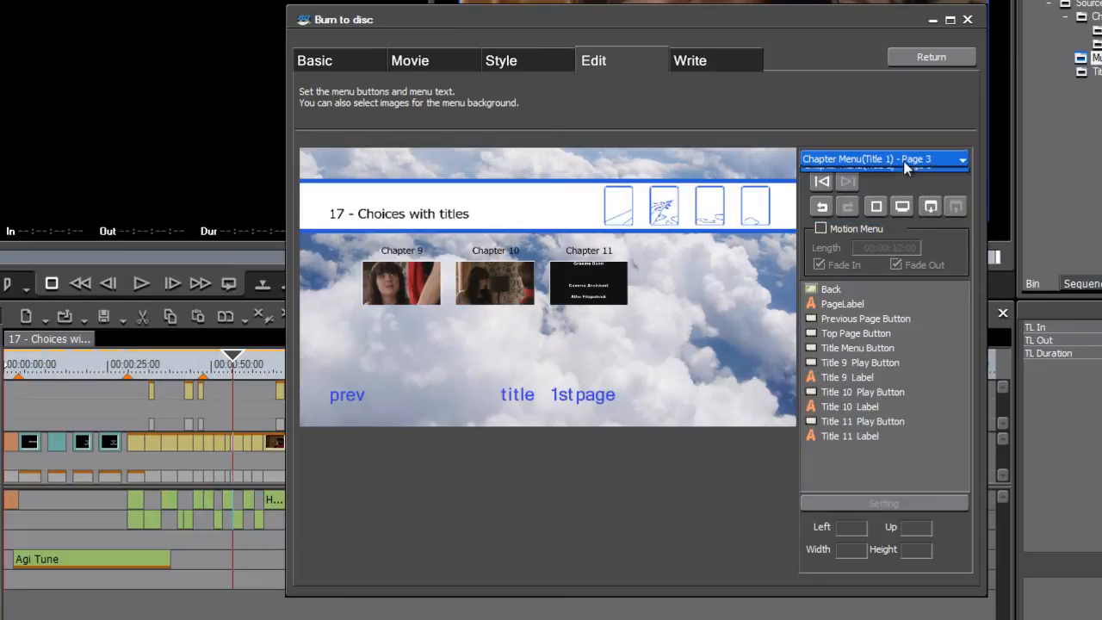
{"action": "left_click", "coordinate": [903, 161]}
{"action": "left_click", "coordinate": [906, 177]}
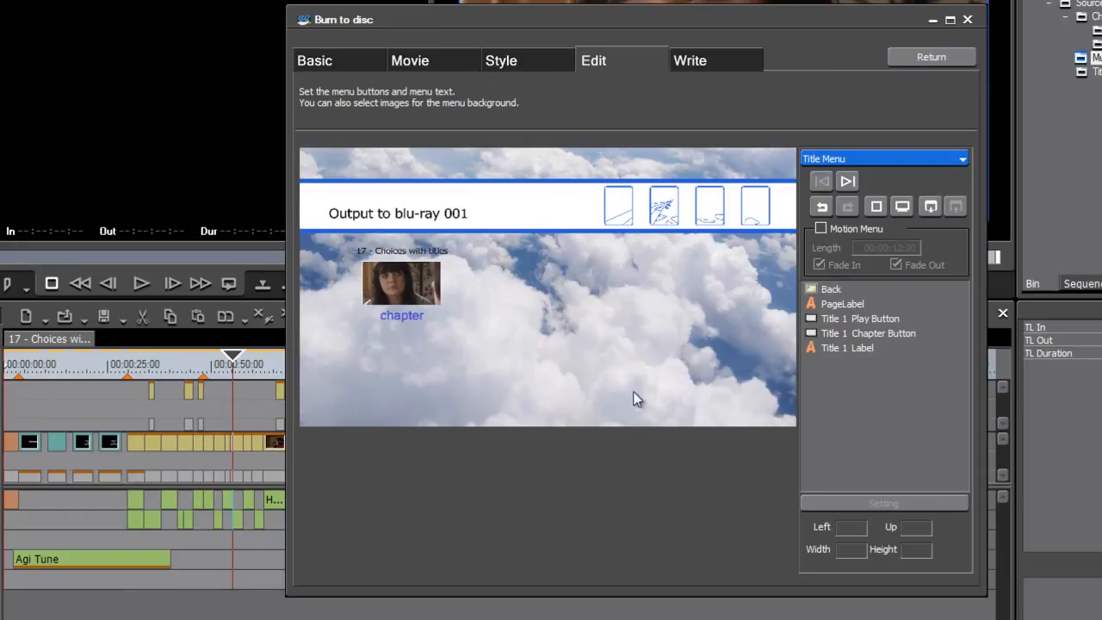
- Open the disc writing settings, check the volume label, and toggle Enable Detailed Settings off and back on to compare the options
{"action": "left_click", "coordinate": [691, 62]}
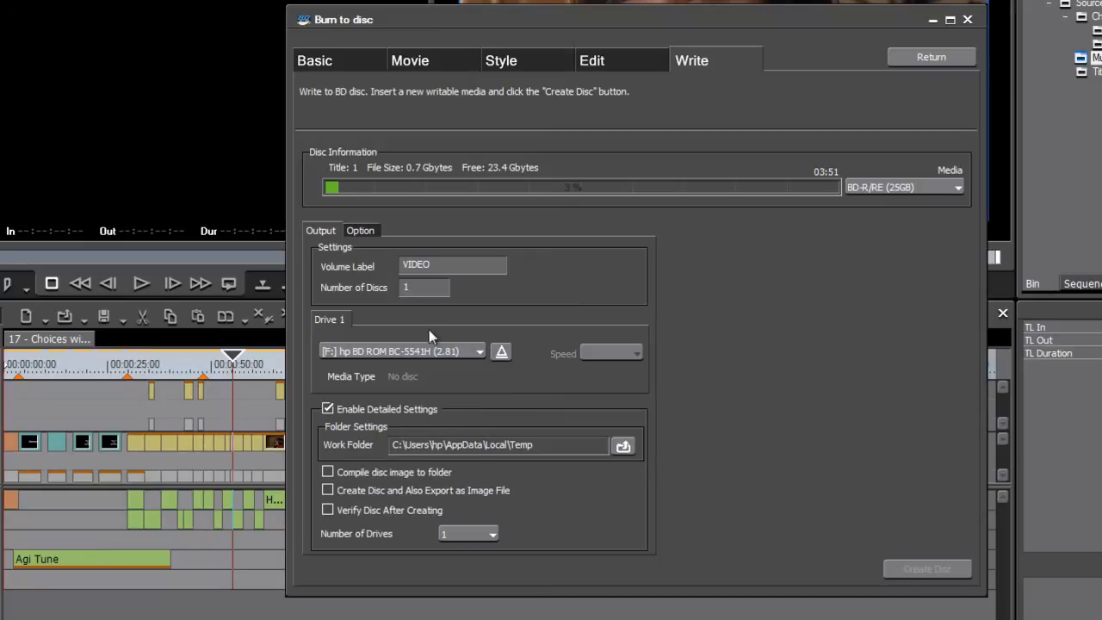
{"action": "left_click_drag", "start_coordinate": [425, 258], "coordinate": [379, 265]}
{"action": "left_click", "coordinate": [327, 408]}
{"action": "left_click", "coordinate": [327, 408]}
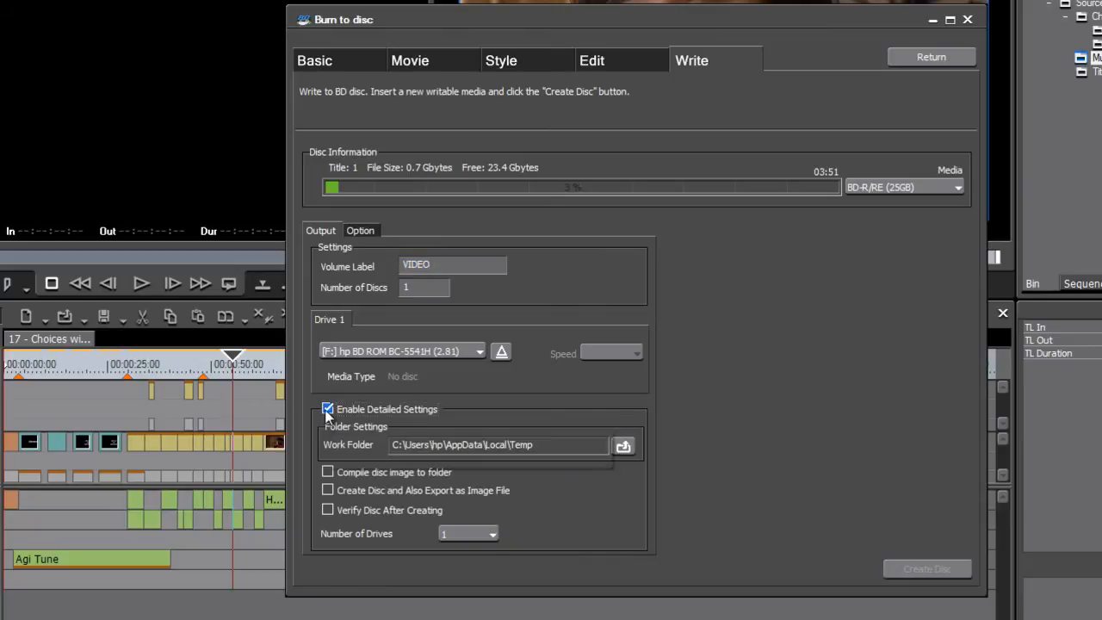
{"action": "left_click", "coordinate": [327, 409]}
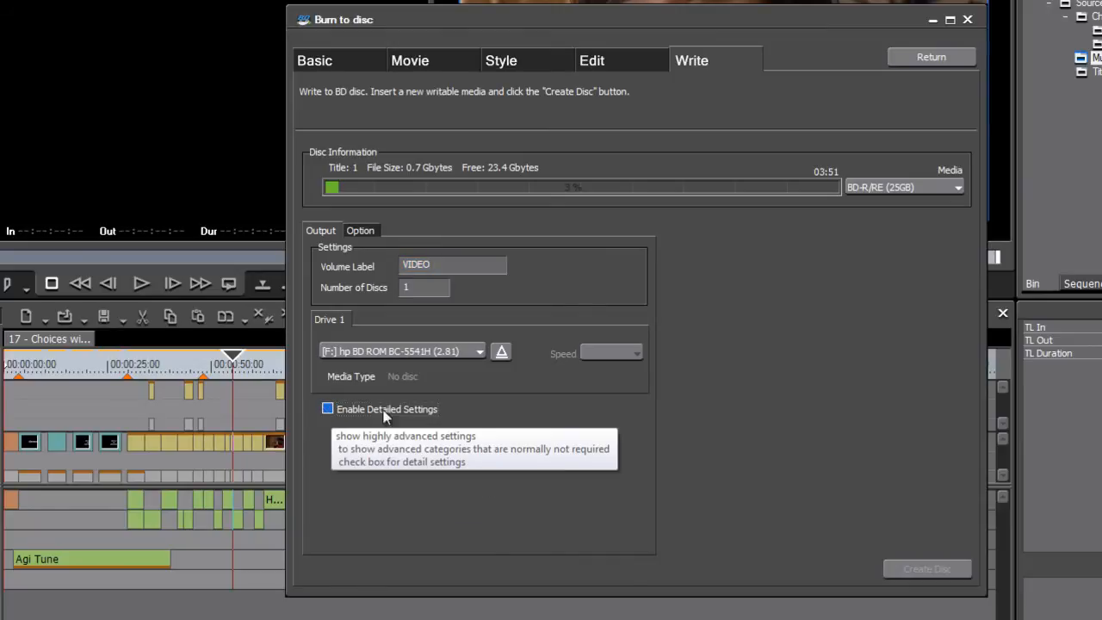
{"action": "left_click", "coordinate": [327, 408]}
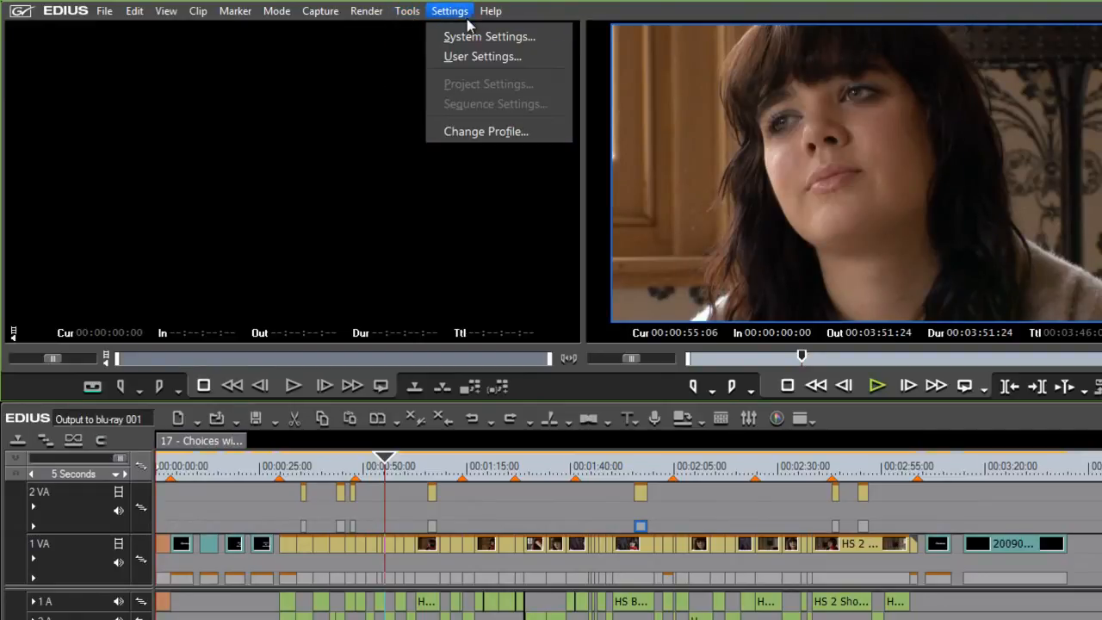
- Recheck the chosen menu style and title menu layout, and return to the disc writing settings
{"action": "left_click", "coordinate": [415, 36]}
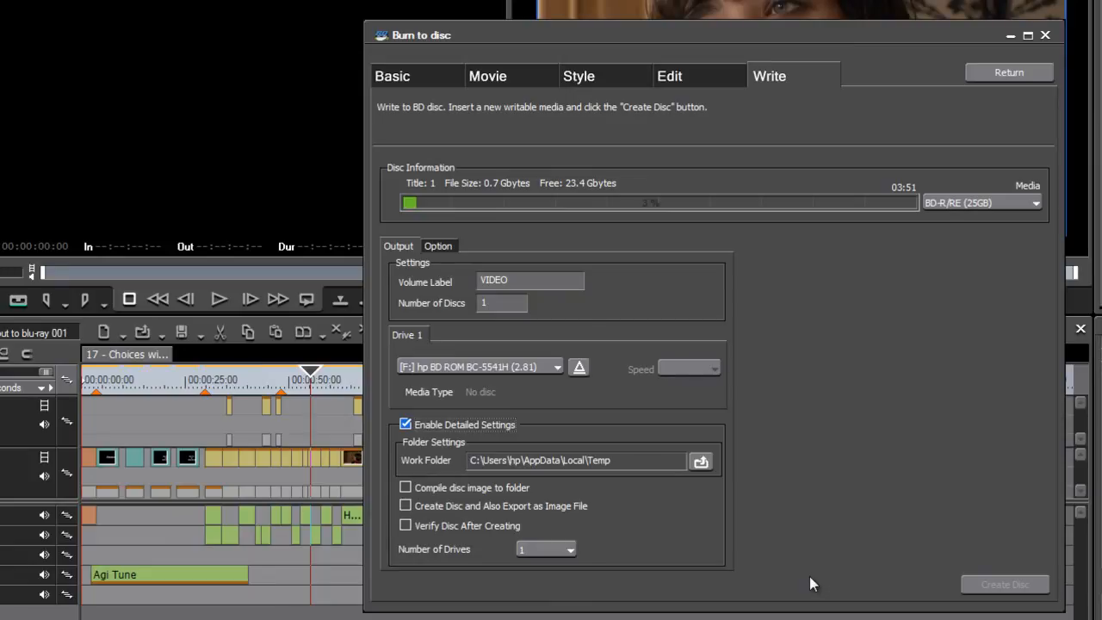
{"action": "left_click", "coordinate": [572, 75]}
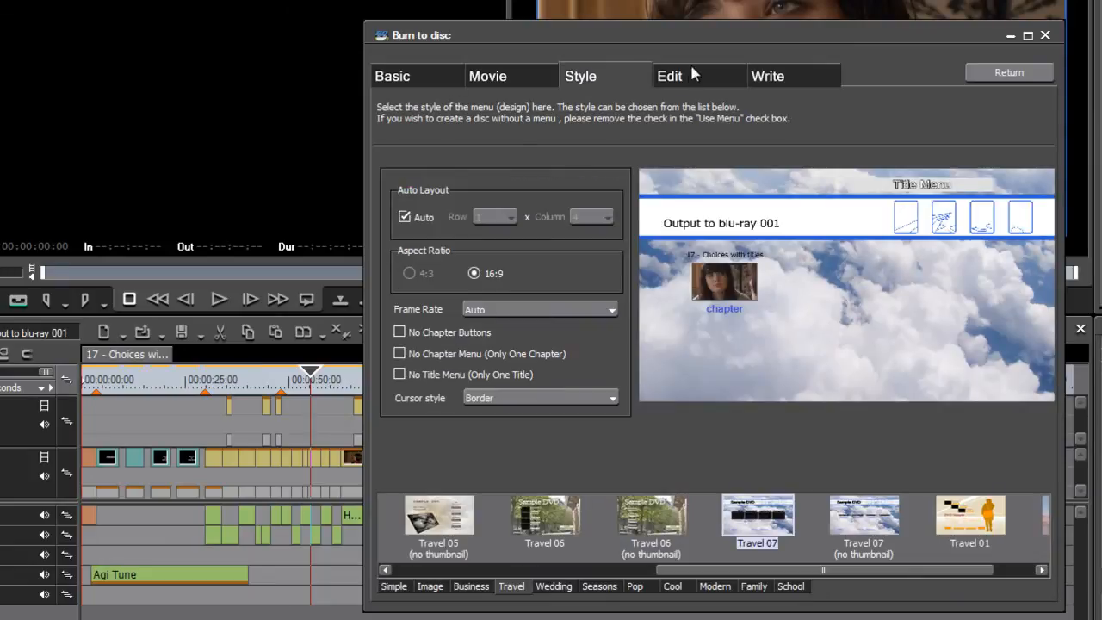
{"action": "left_click", "coordinate": [689, 75]}
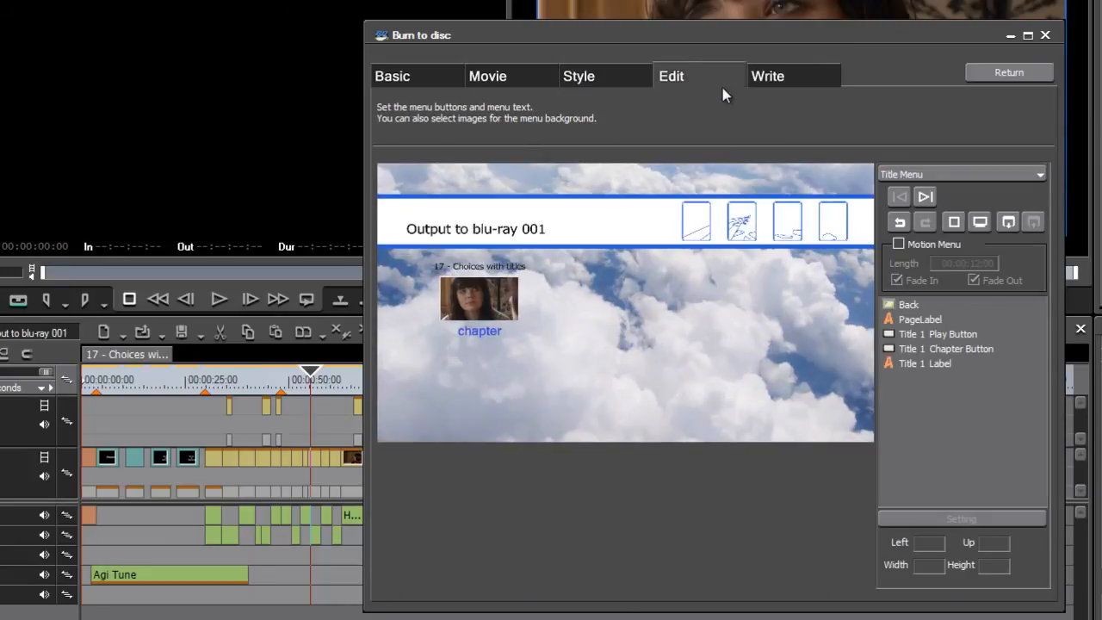
{"action": "left_click", "coordinate": [775, 77]}
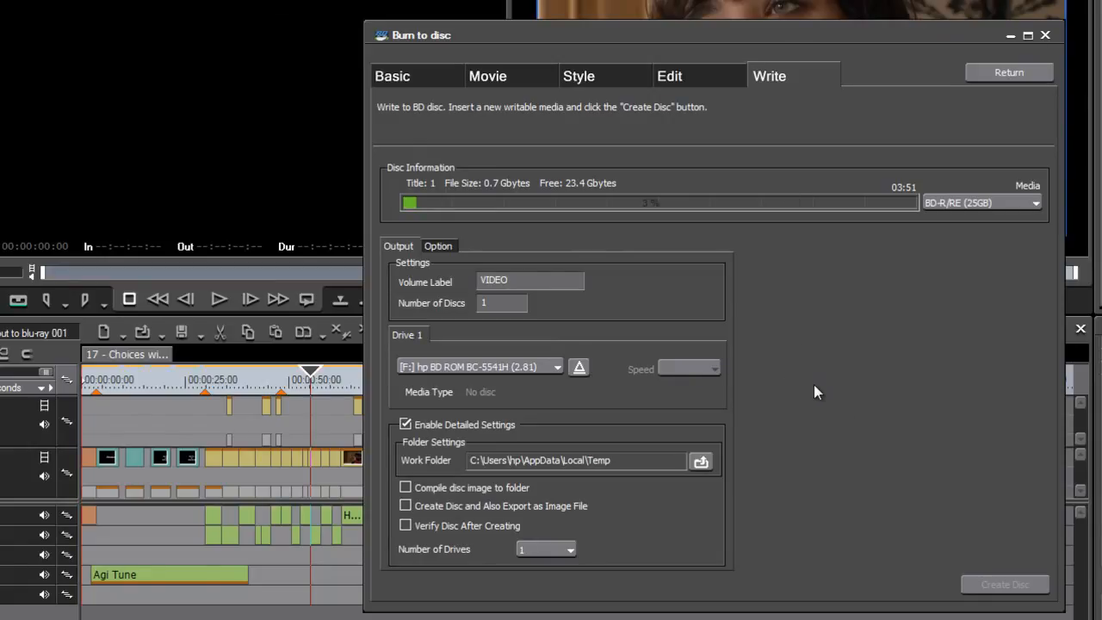
{"action": "left_click_drag", "start_coordinate": [581, 40], "coordinate": [807, 106]}
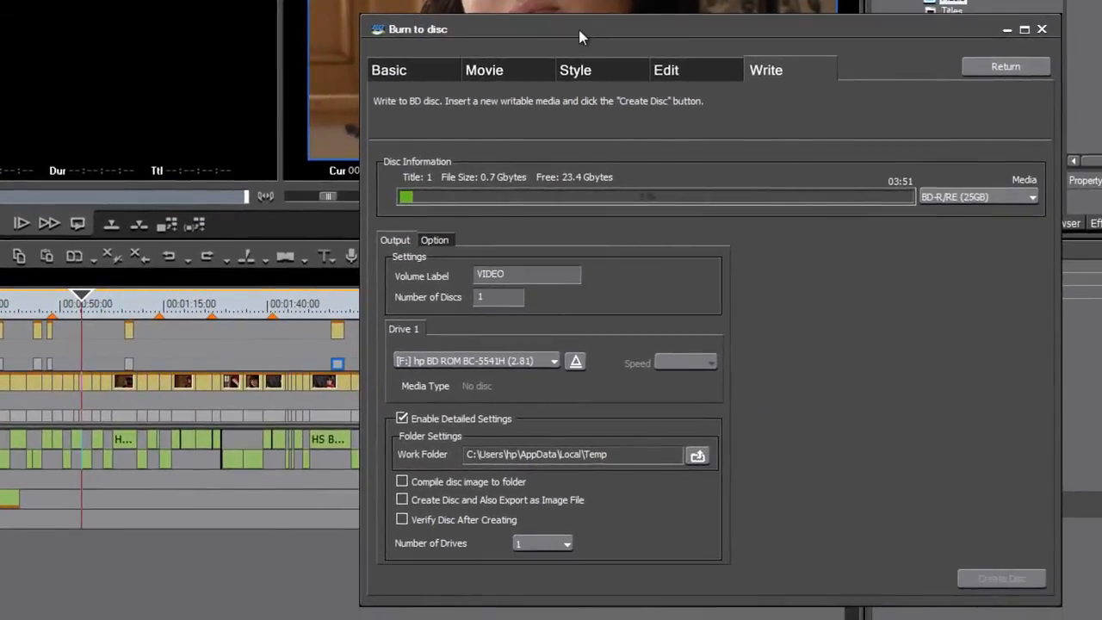